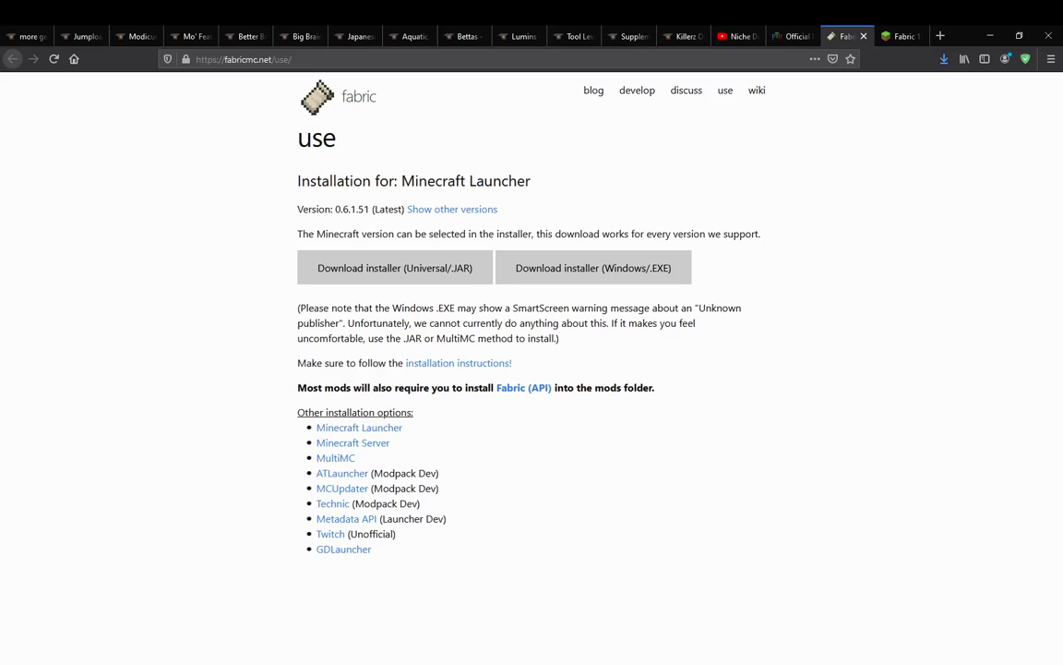
Show the CurseForge taskbar preview while Fabric's installer page (version 0.6.1.51) is displayed
{"action": "mouse_move", "coordinate": [479, 664]}
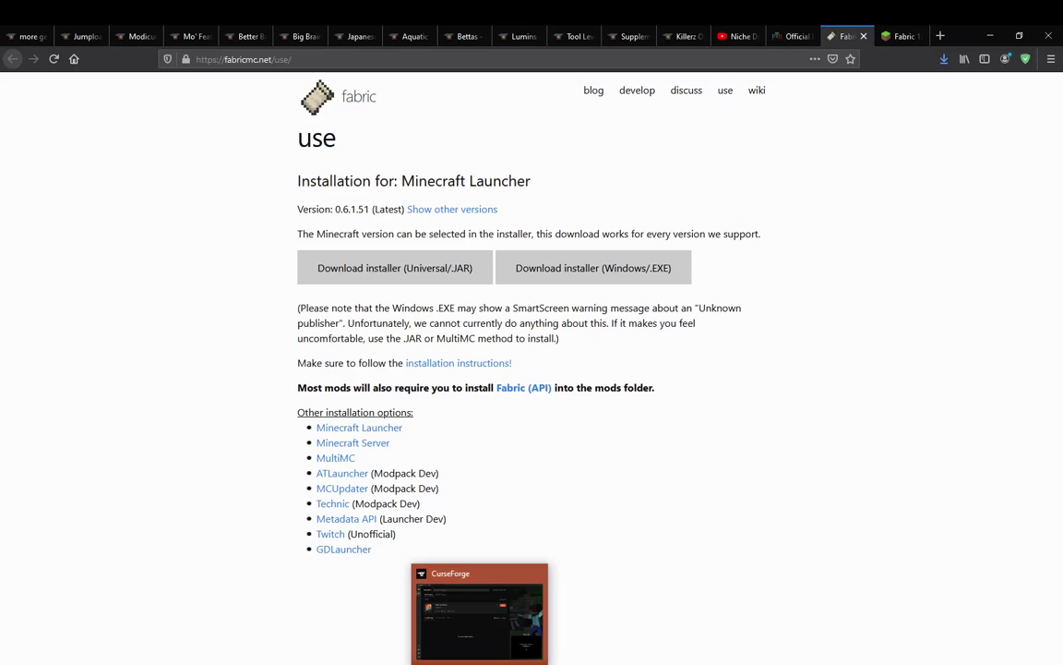
Bring CurseForge forward on My Modpacks, briefly view the Jumploader 20w48a profile, then return
{"action": "left_click", "coordinate": [479, 614]}
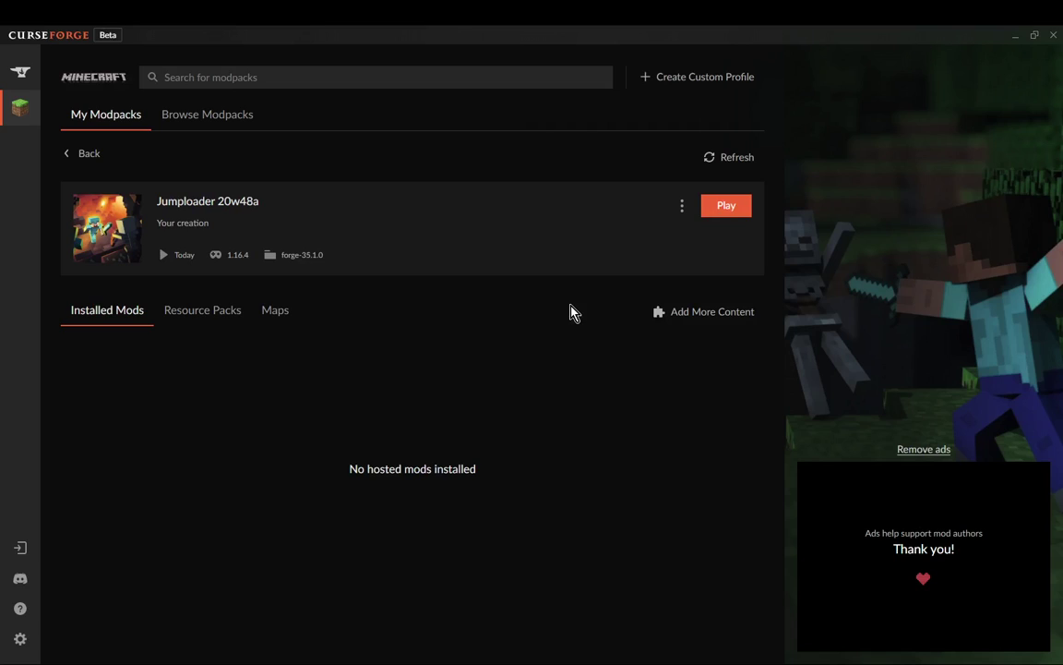
{"action": "left_click", "coordinate": [87, 155]}
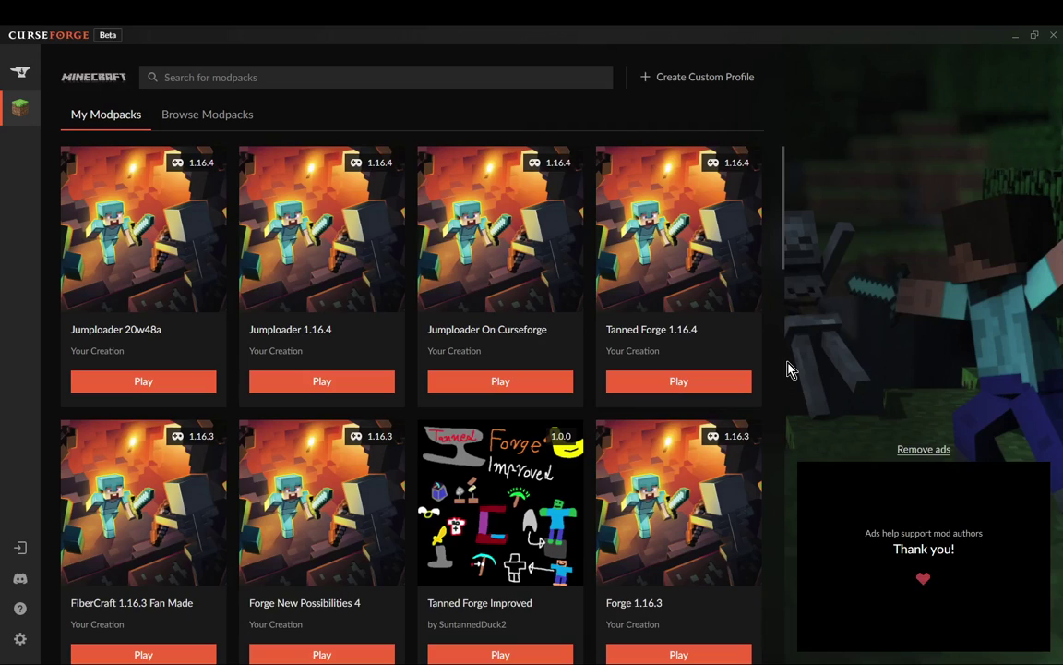
{"action": "left_click", "coordinate": [162, 275]}
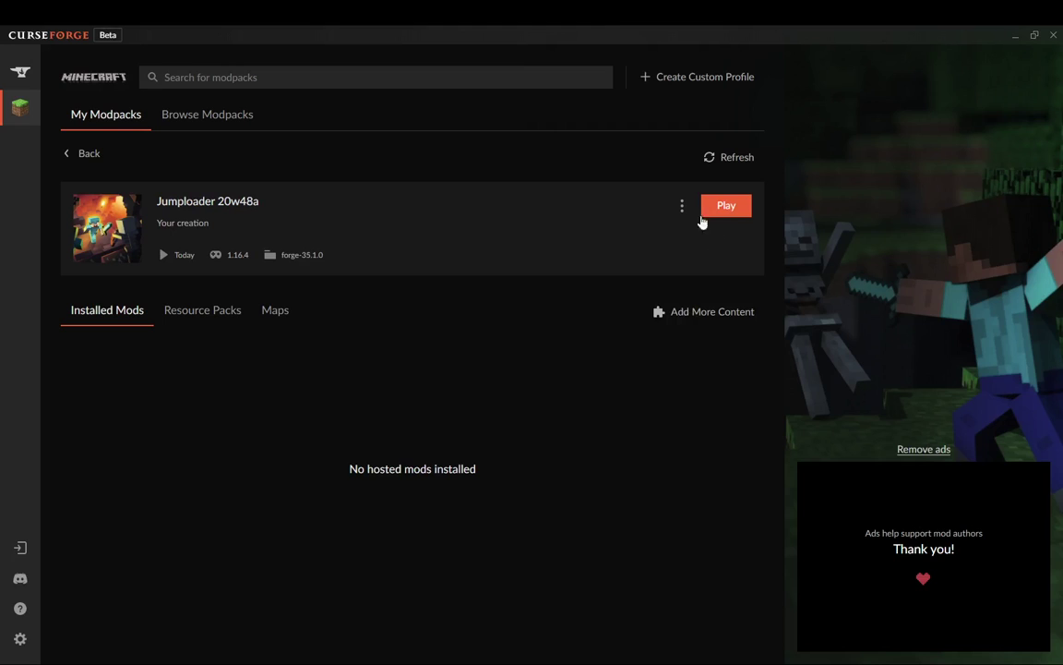
{"action": "left_click", "coordinate": [96, 155]}
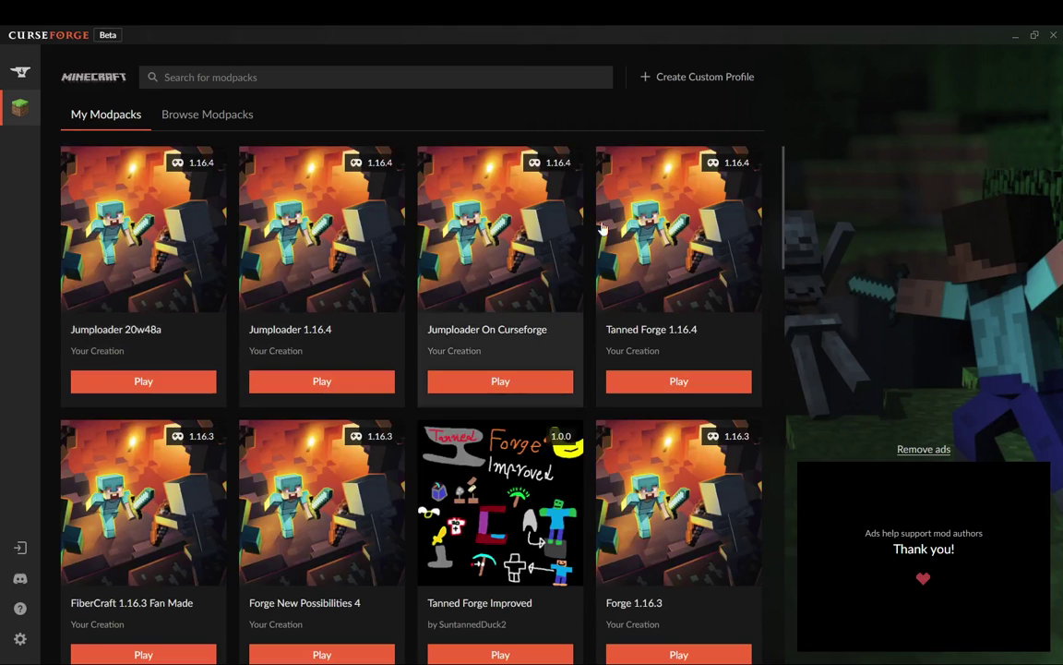
{"action": "left_click", "coordinate": [688, 78]}
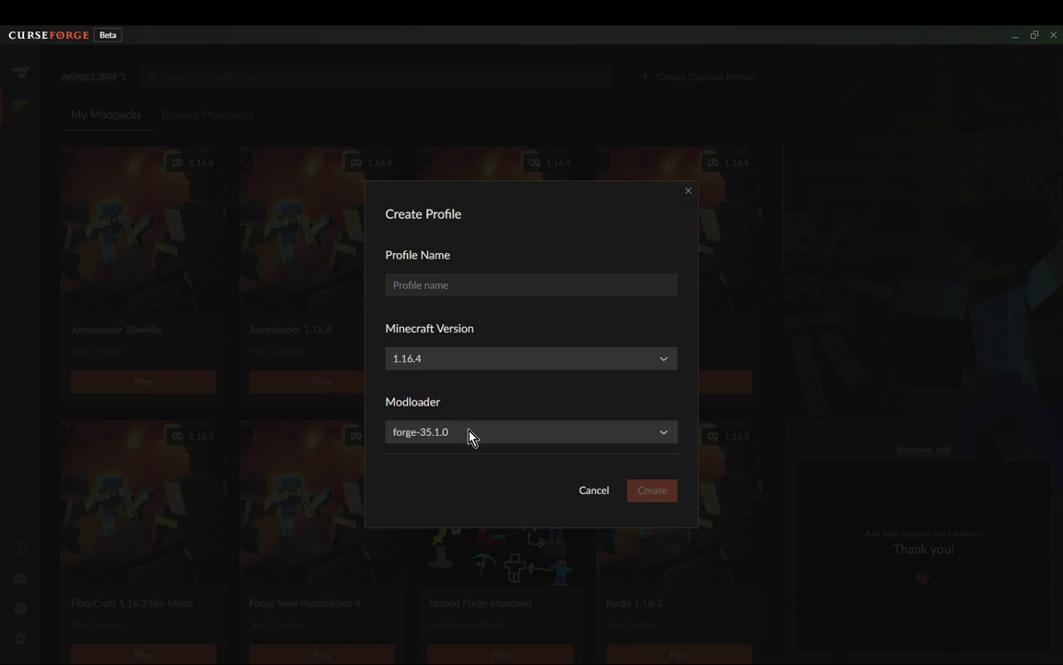
{"action": "left_click", "coordinate": [477, 433]}
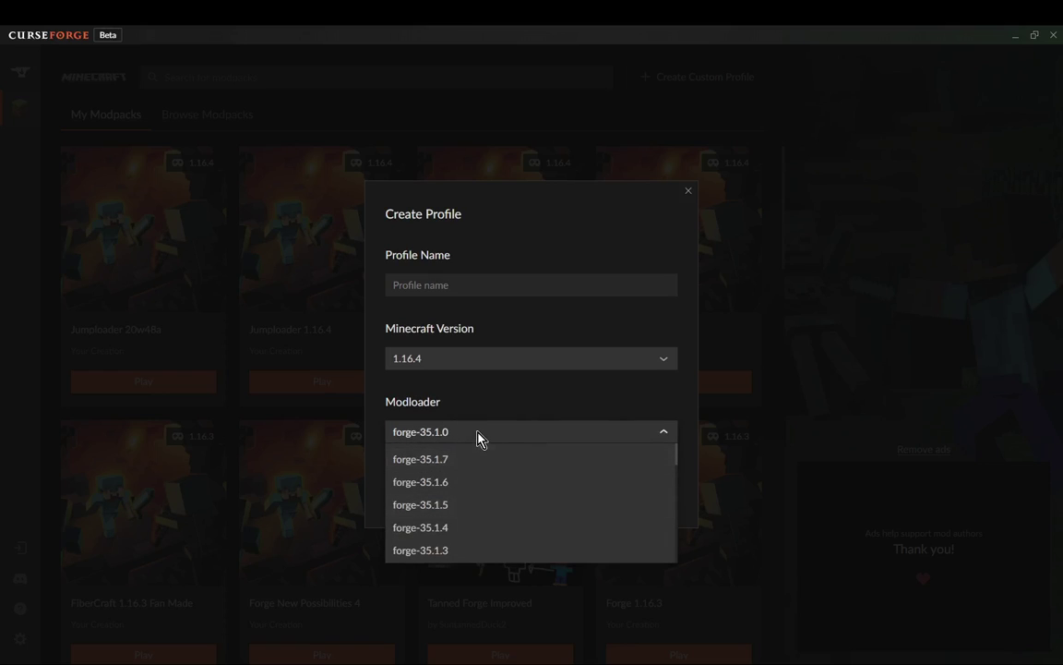
{"action": "scroll", "coordinate": [544, 489], "scroll_direction": "down", "scroll_amount": 5}
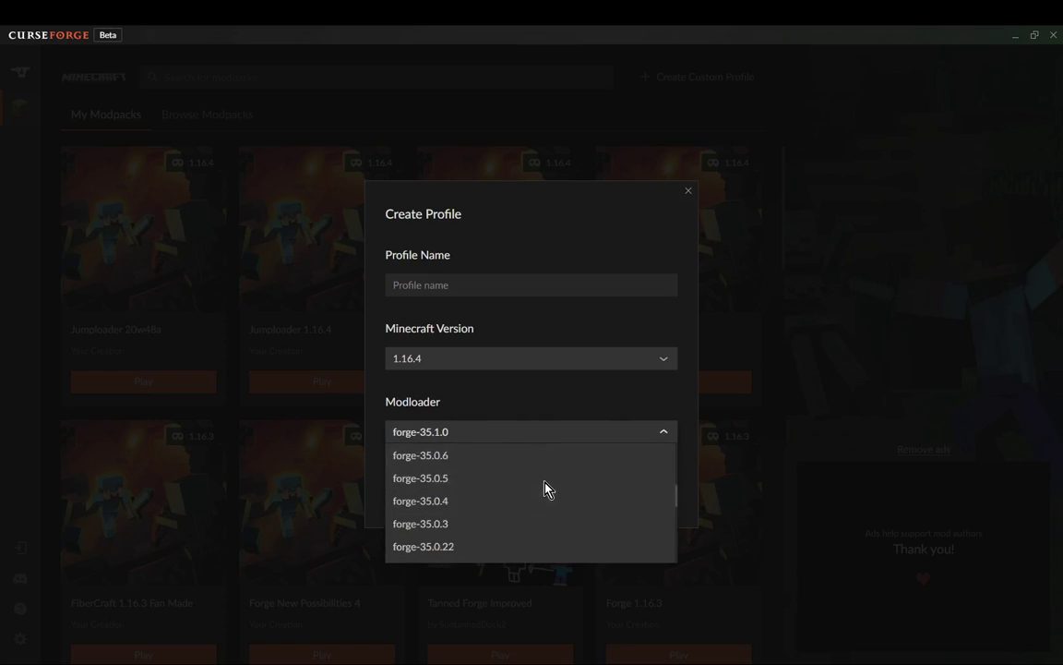
{"action": "scroll", "coordinate": [511, 506], "scroll_direction": "up", "scroll_amount": 5}
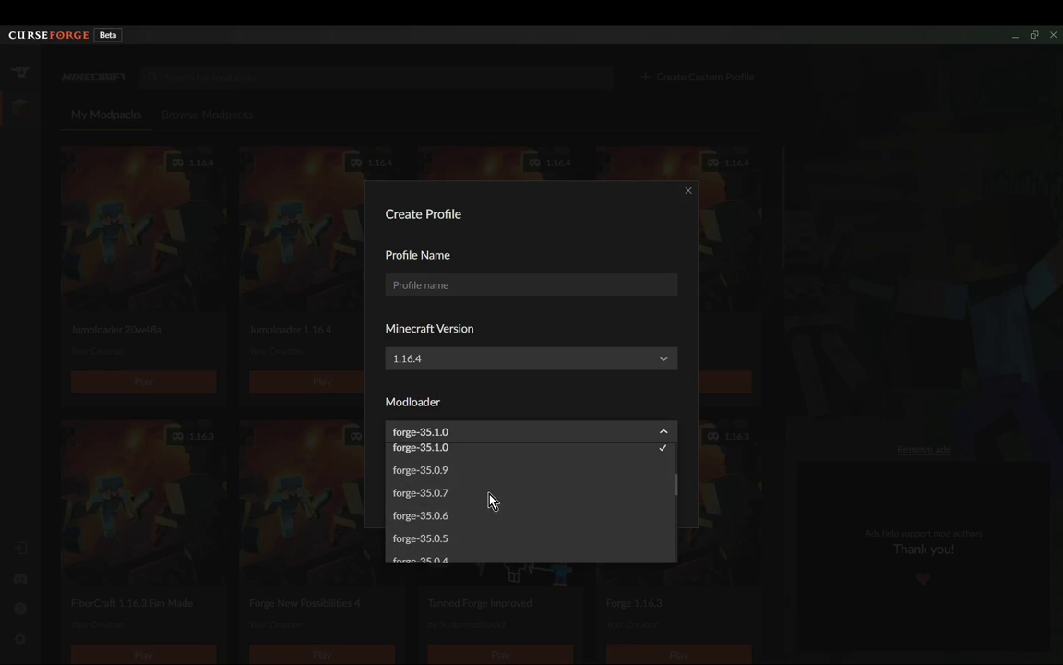
{"action": "left_click", "coordinate": [487, 433]}
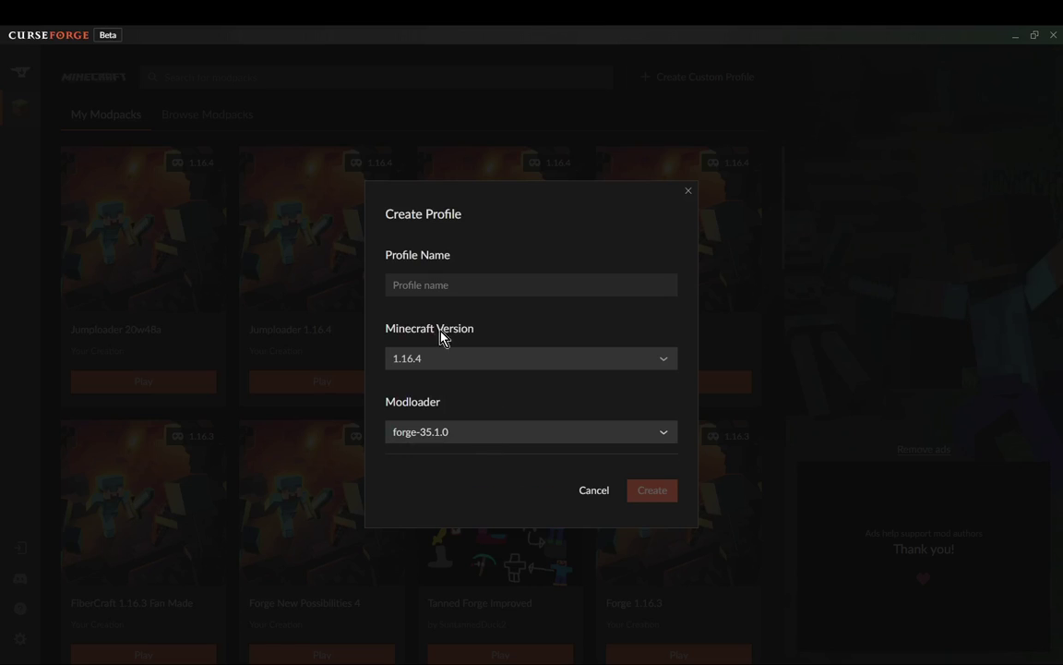
{"action": "left_click", "coordinate": [494, 361]}
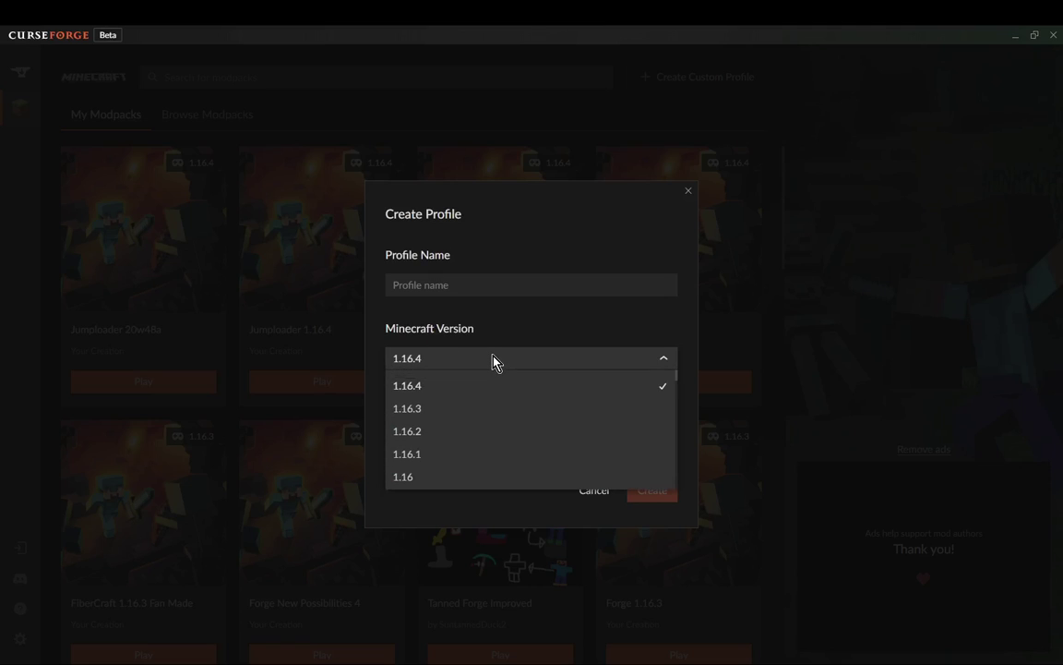
{"action": "left_click", "coordinate": [464, 361]}
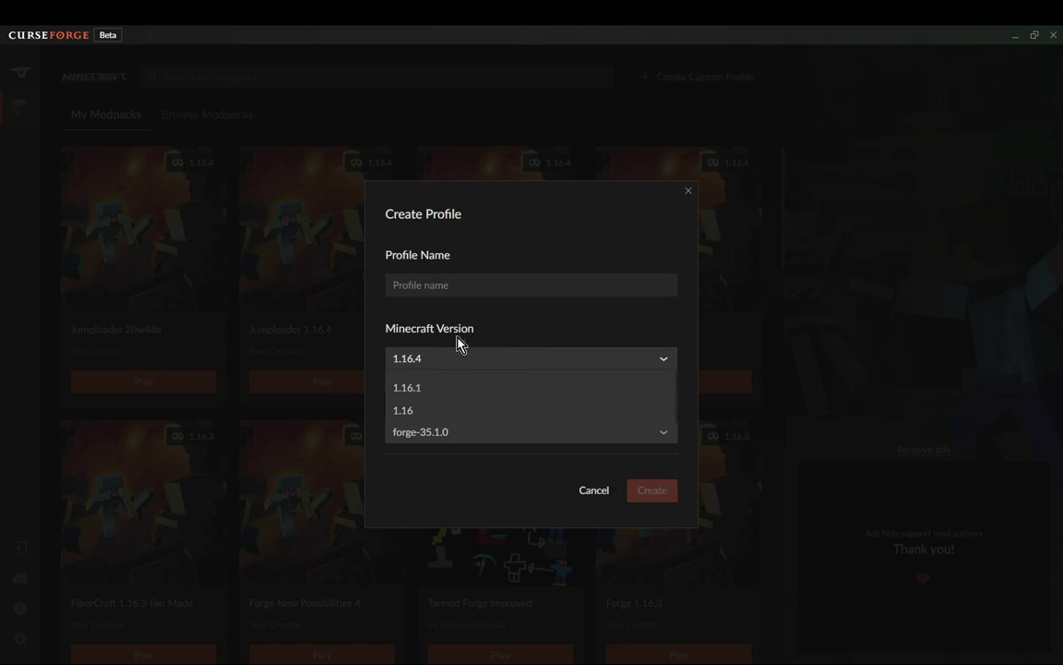
{"action": "left_click", "coordinate": [466, 286]}
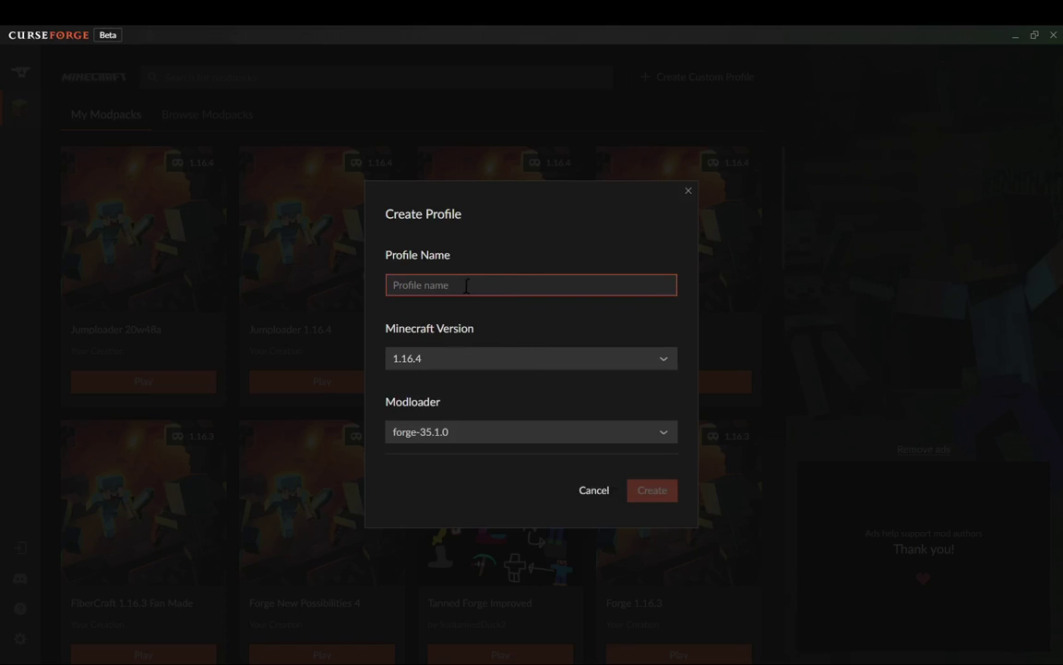
{"action": "left_click", "coordinate": [688, 190]}
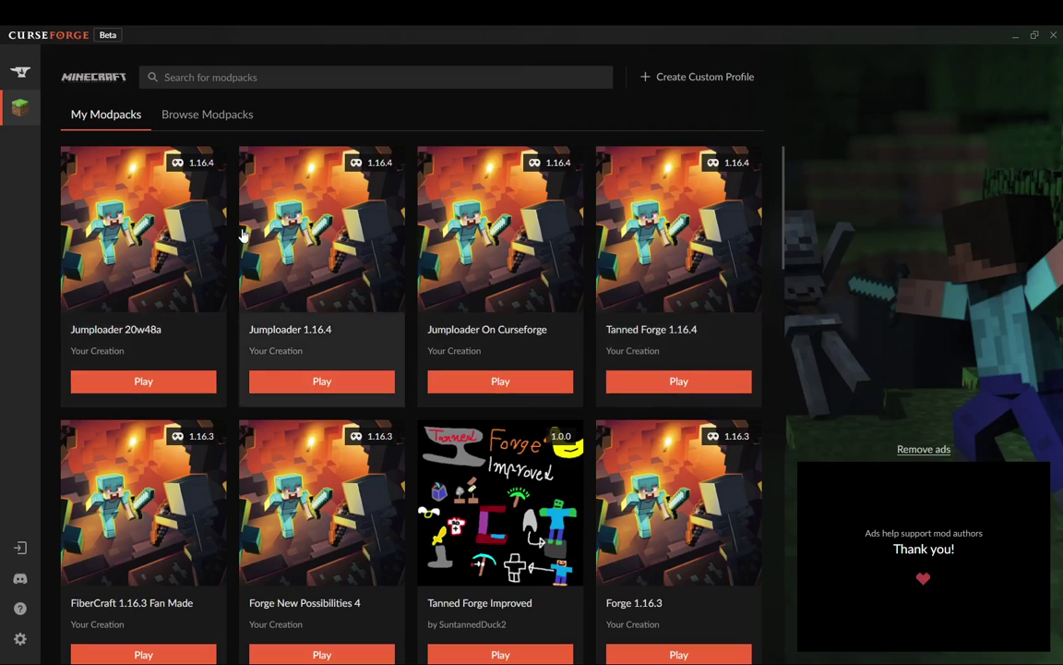
Open the Jumploader 20w48a profile page in CurseForge after a glance at Firefox
{"action": "left_click", "coordinate": [134, 242]}
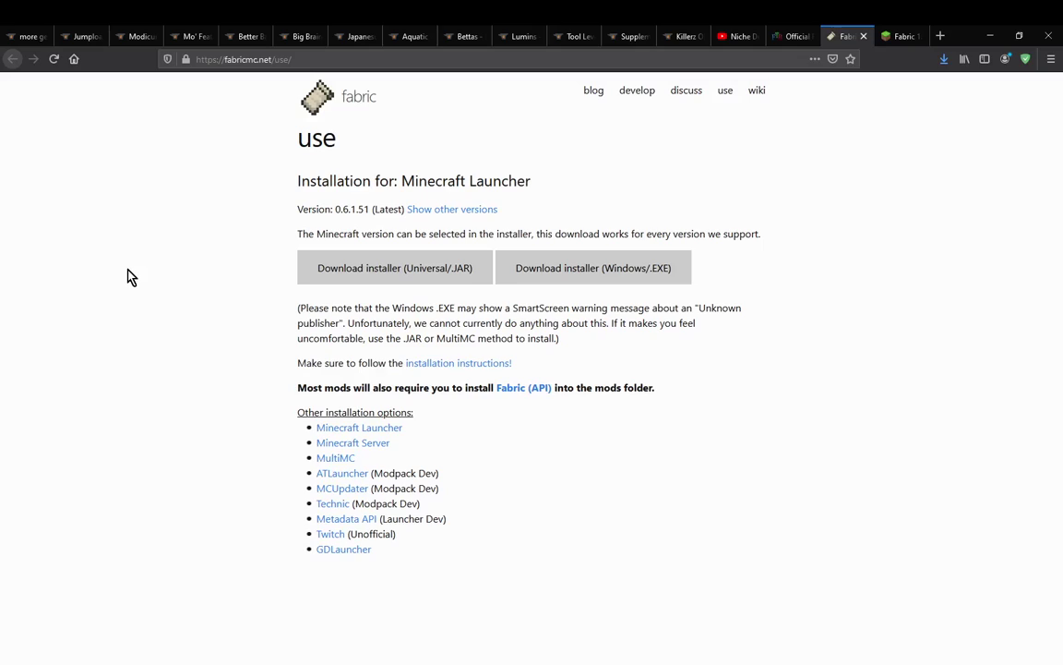
{"action": "mouse_move", "coordinate": [479, 664]}
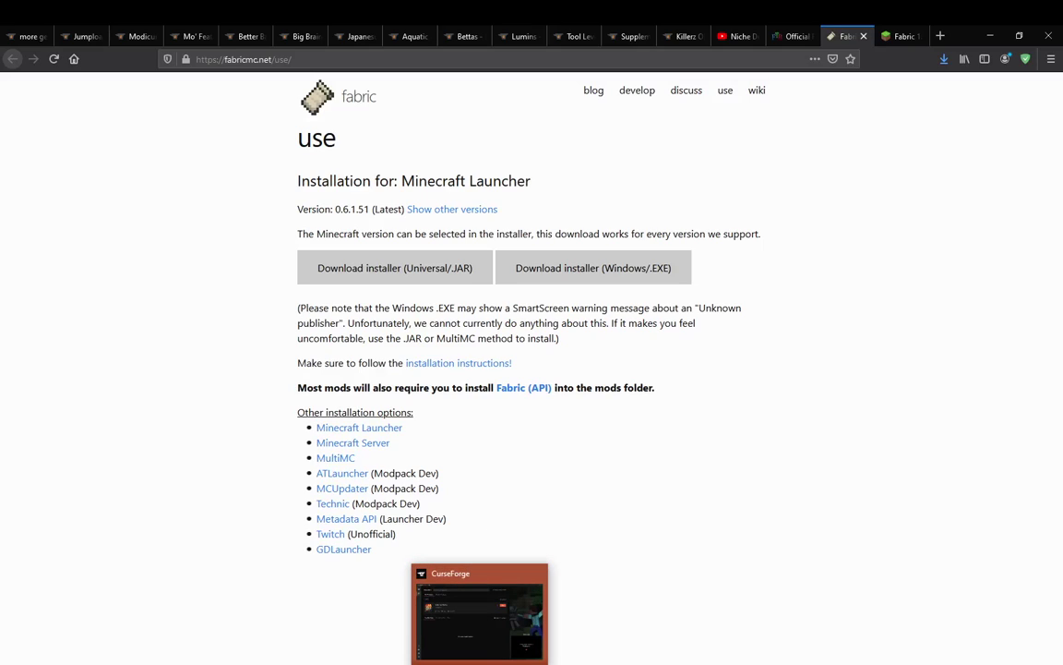
{"action": "left_click", "coordinate": [479, 664]}
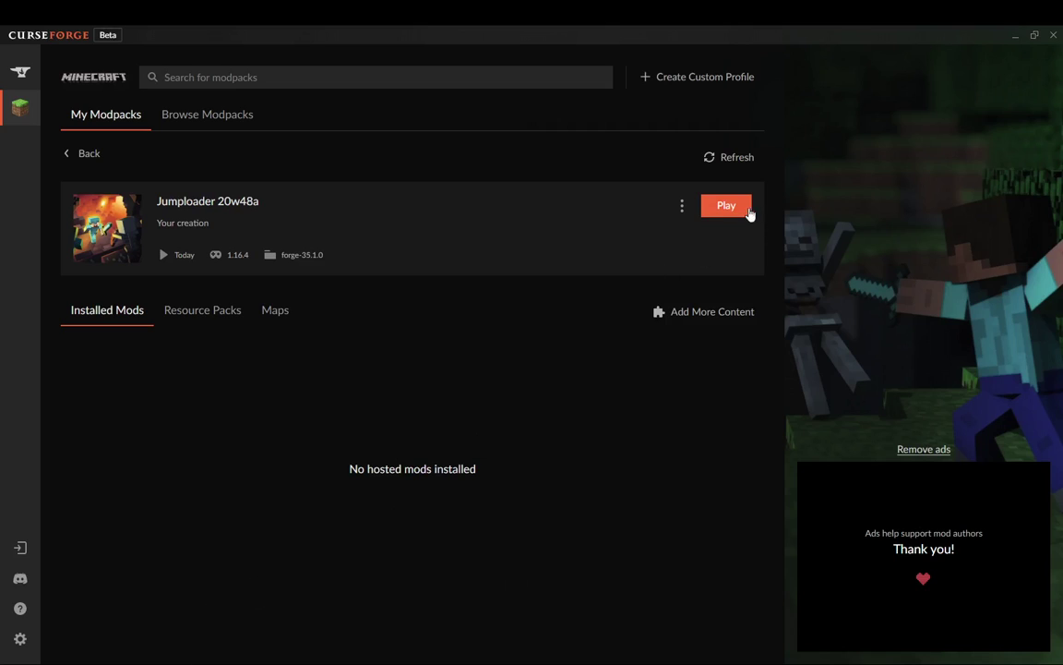
Open the profile's instance folder via Open Folder and enter its mods folder
{"action": "left_click", "coordinate": [682, 205]}
{"action": "left_click", "coordinate": [627, 279]}
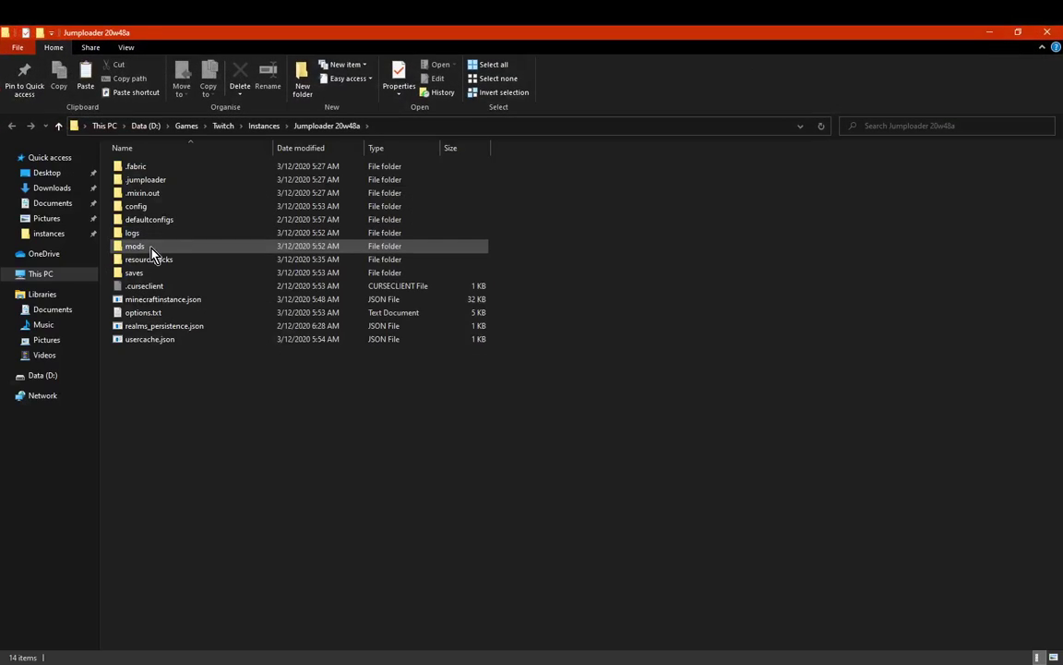
{"action": "double_click", "coordinate": [138, 246]}
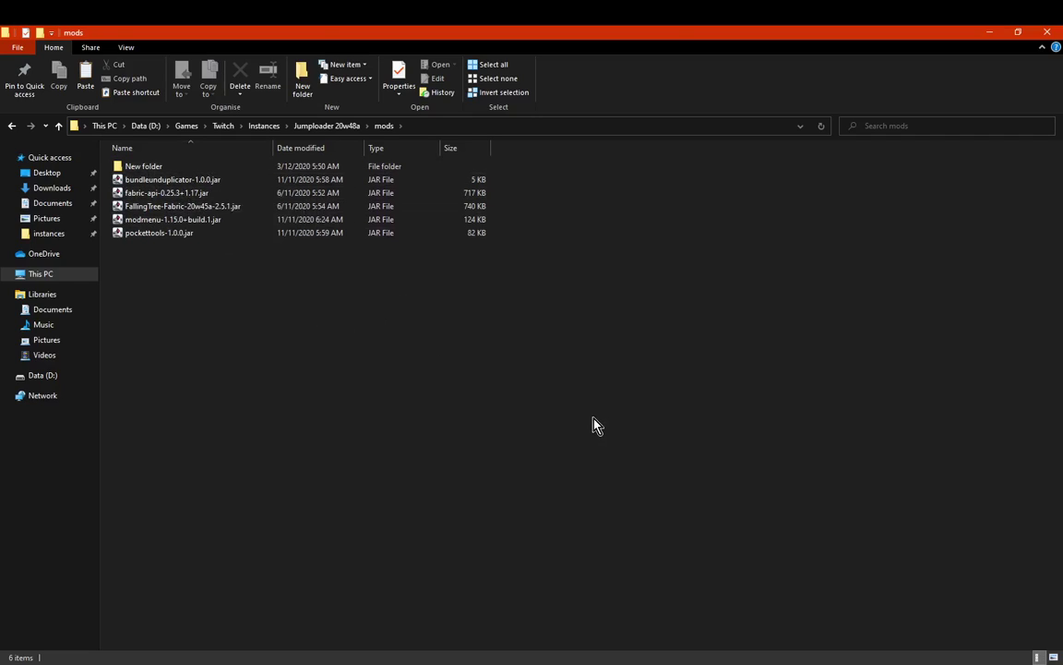
Return to the Jumploader 20w48a instance folder and view the screenshot circling .fabric, .mixin.out, versions
{"action": "left_click", "coordinate": [328, 127]}
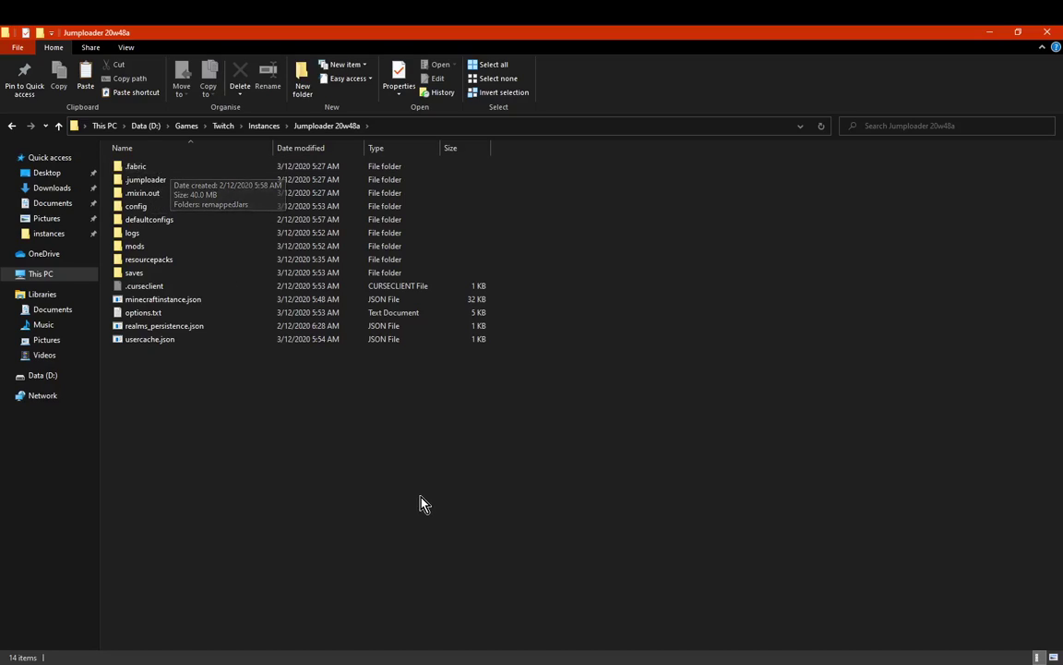
{"action": "key", "text": "alt+Tab"}
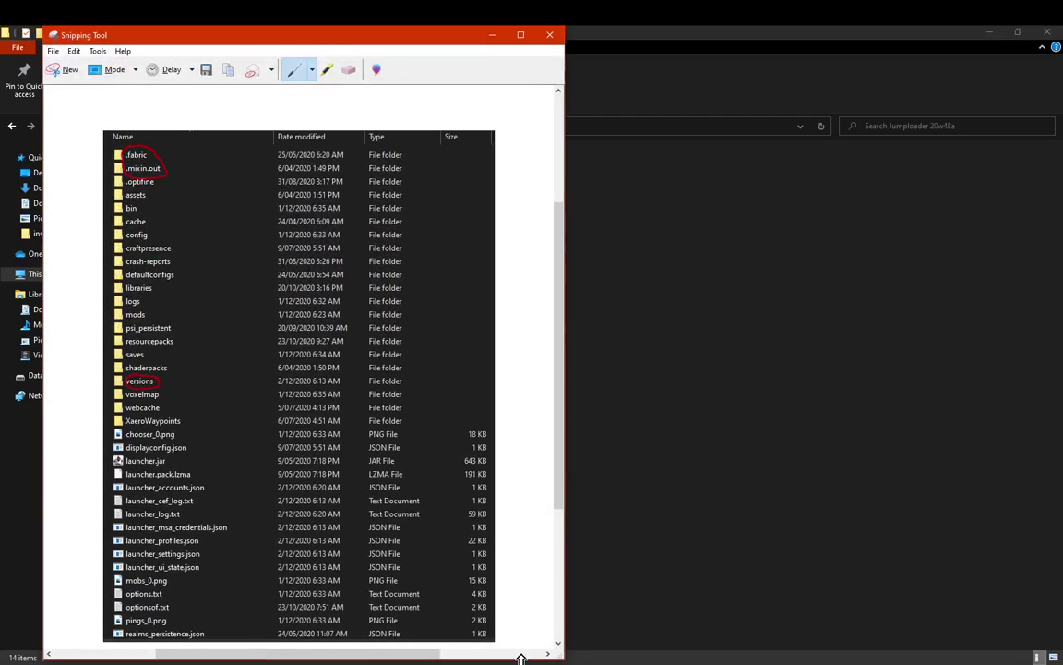
Launch the Jumploader 20w48a Fabric profile from Minecraft Launcher, then bring back the reference screenshot
{"action": "key", "text": "alt+Tab"}
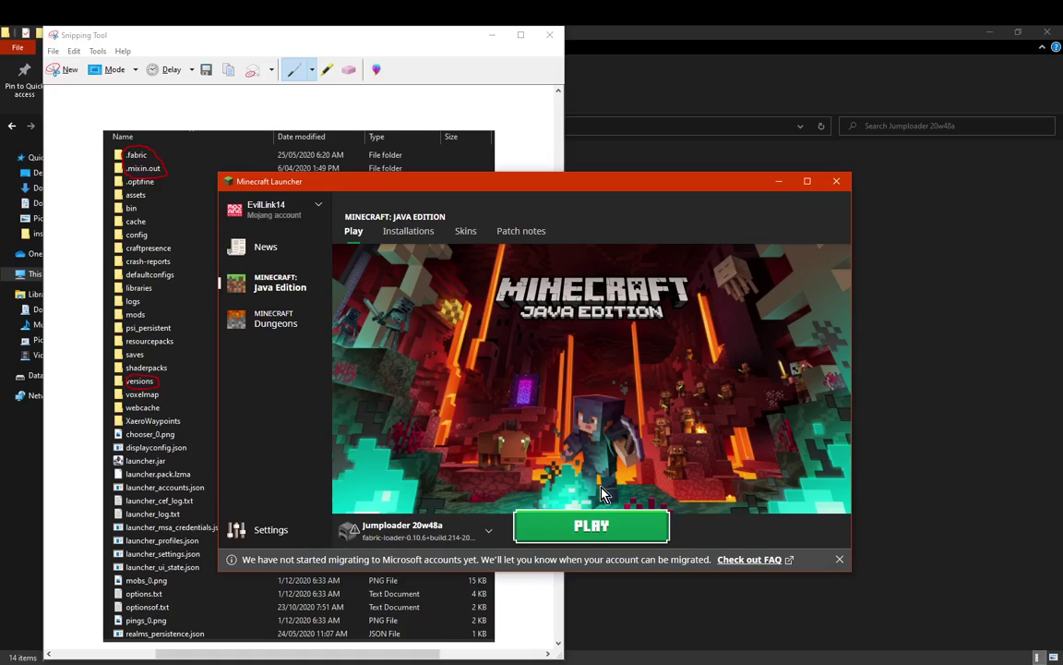
{"action": "left_click", "coordinate": [594, 525]}
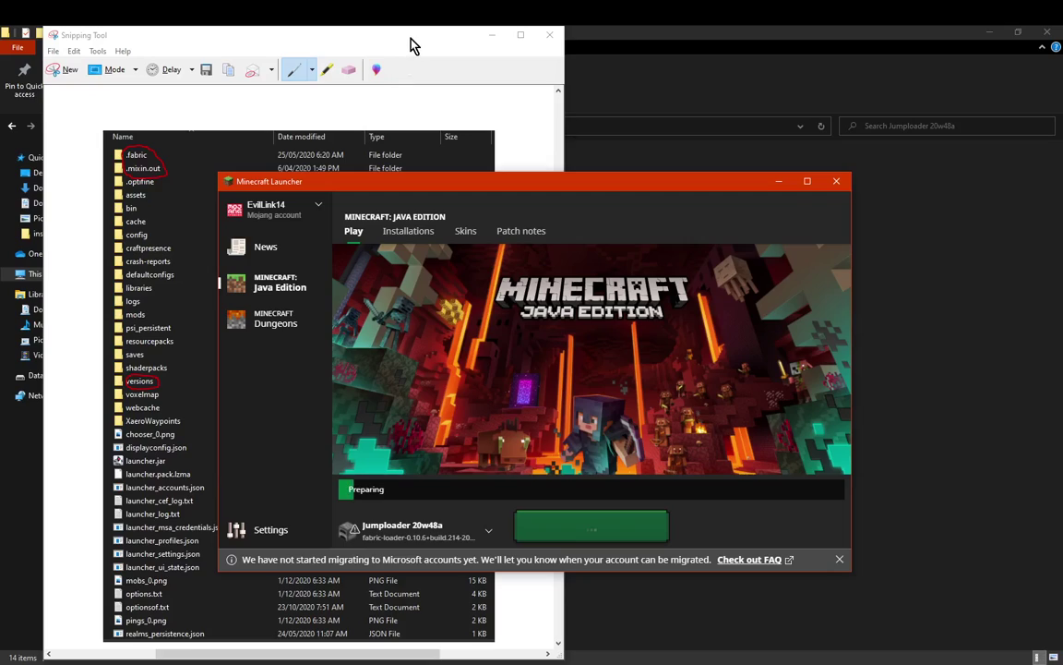
{"action": "left_click", "coordinate": [395, 72]}
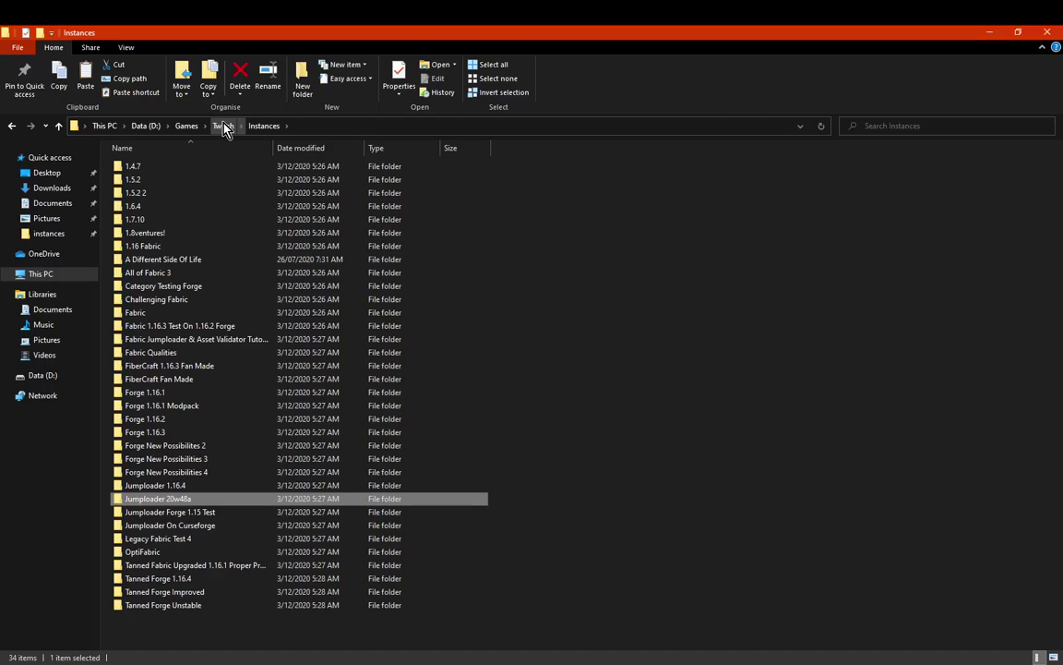
Open the Twitch Install folder and check its .fabric and .mixin.out folders
{"action": "left_click", "coordinate": [225, 127]}
{"action": "double_click", "coordinate": [156, 168]}
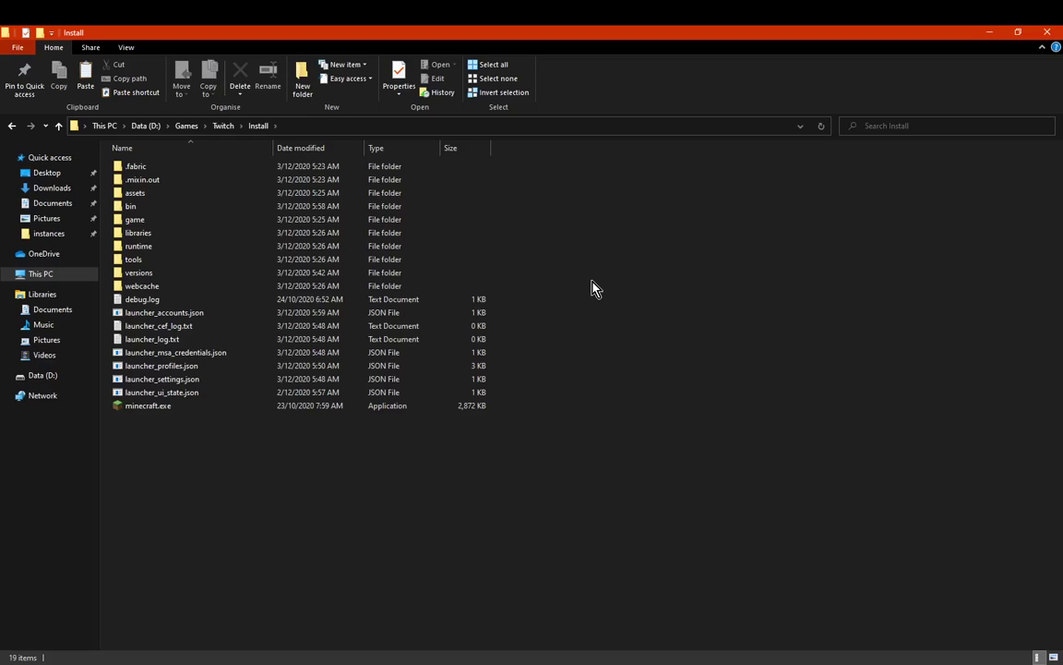
{"action": "left_click_drag", "start_coordinate": [501, 178], "coordinate": [118, 155]}
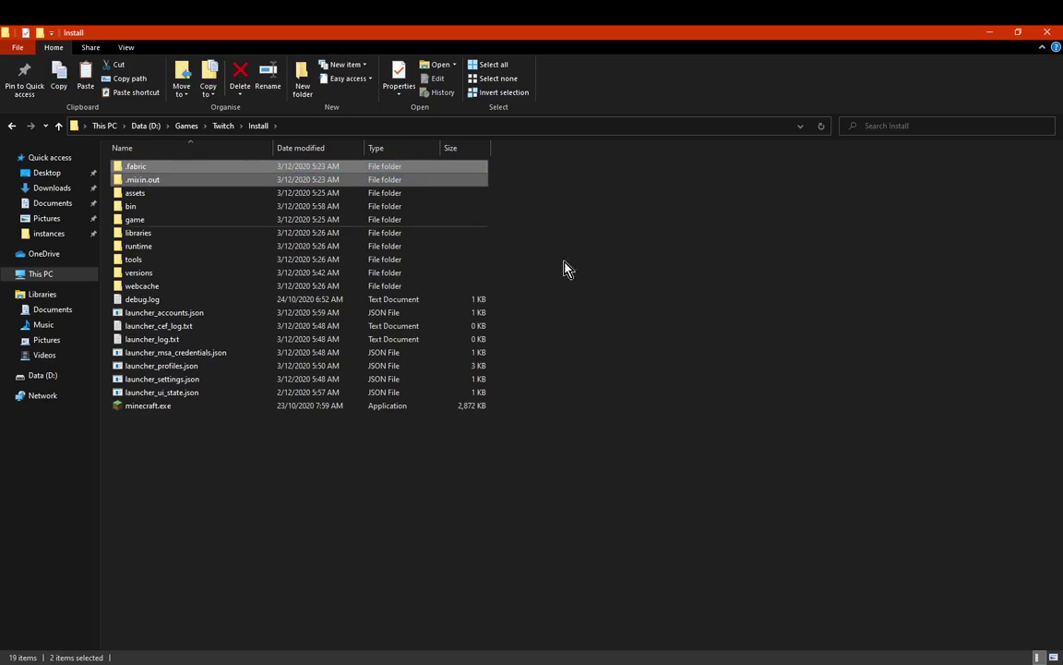
{"action": "left_click", "coordinate": [688, 376]}
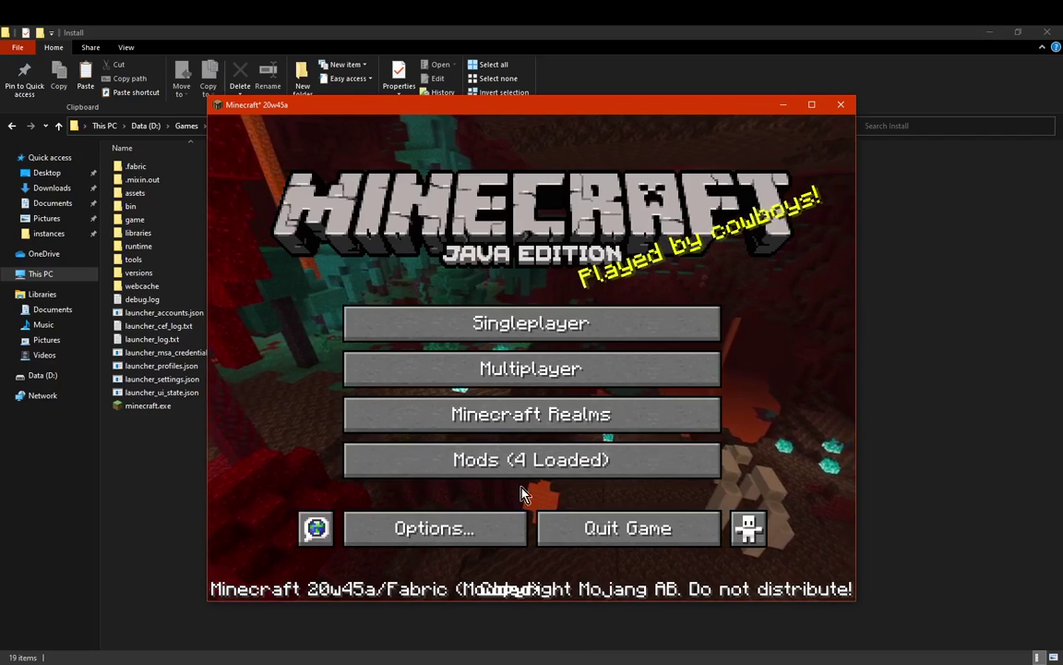
Open the resourcepacks folder from Minecraft's Options > Resource Packs > Open Pack Folder
{"action": "left_click", "coordinate": [484, 525]}
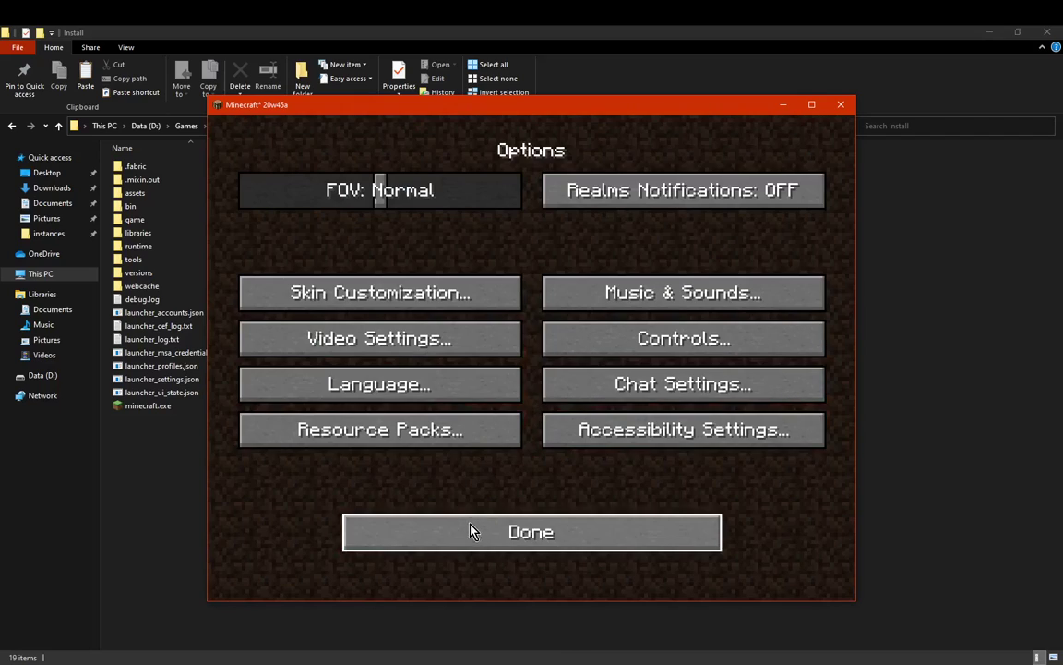
{"action": "left_click", "coordinate": [439, 434]}
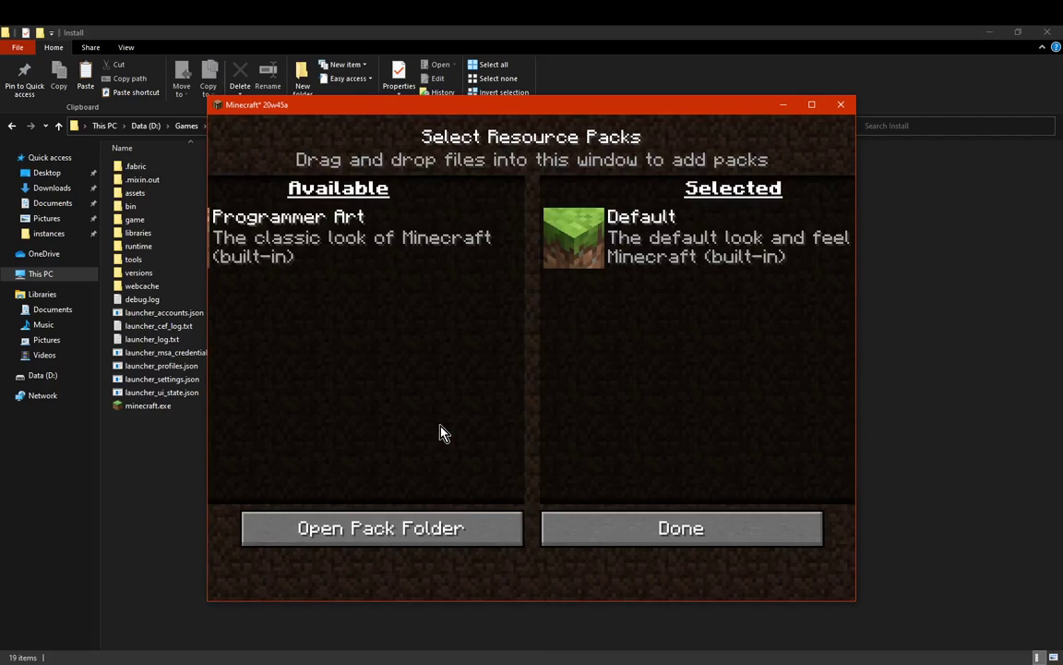
{"action": "left_click", "coordinate": [434, 532]}
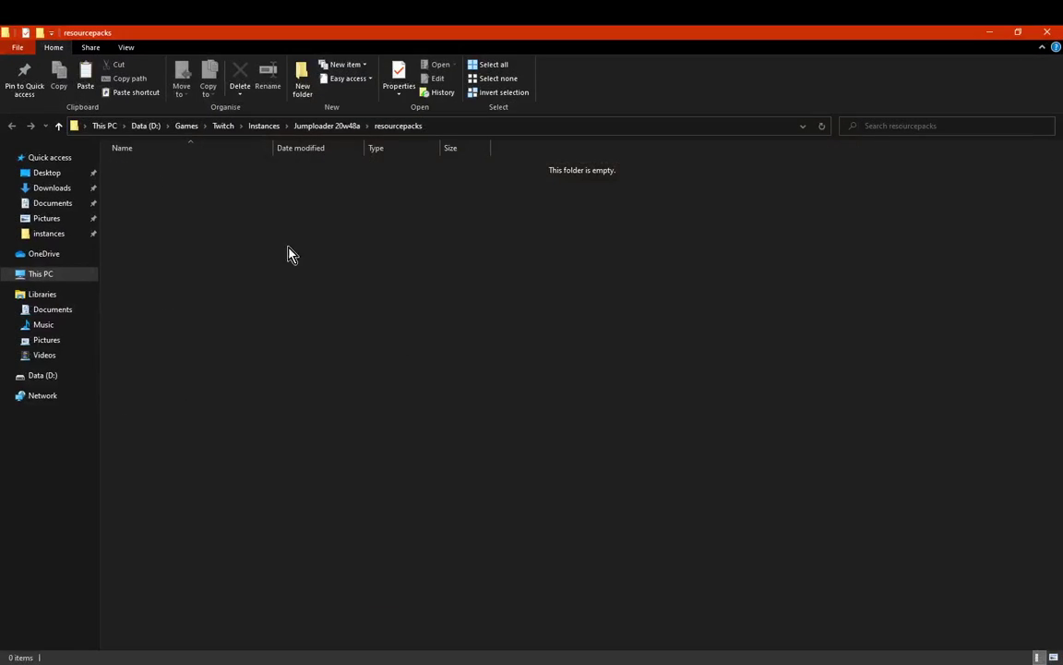
Inspect the .fabric and .mixin.out folders in the Jumploader 20w48a instance folder
{"action": "left_click", "coordinate": [328, 126]}
{"action": "left_click", "coordinate": [540, 254]}
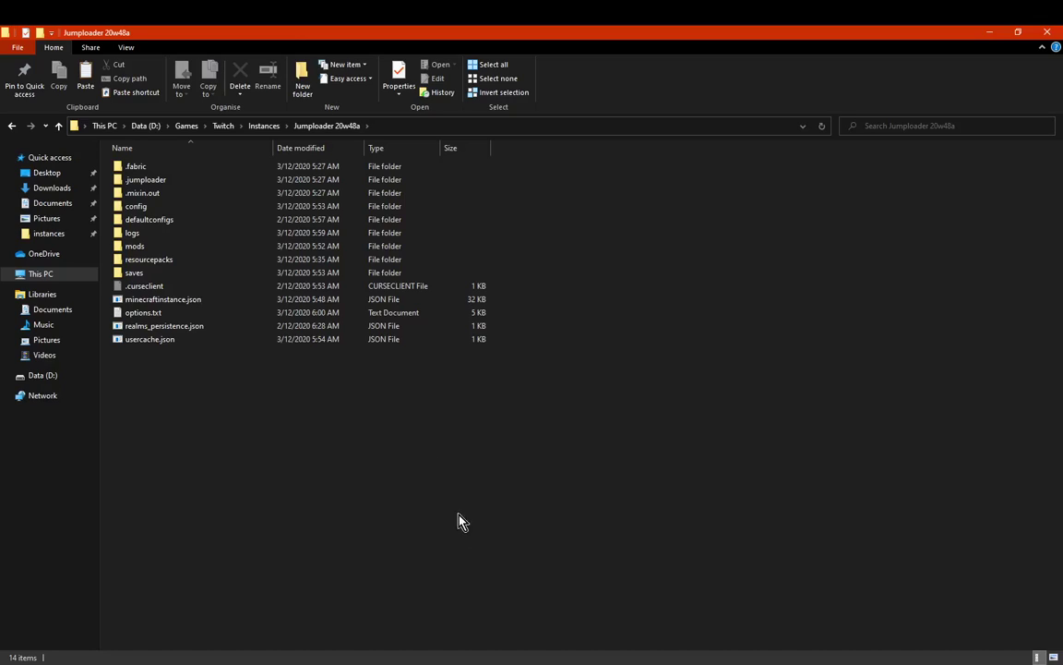
{"action": "left_click", "coordinate": [168, 167]}
{"action": "left_click", "coordinate": [166, 193], "text": "ctrl"}
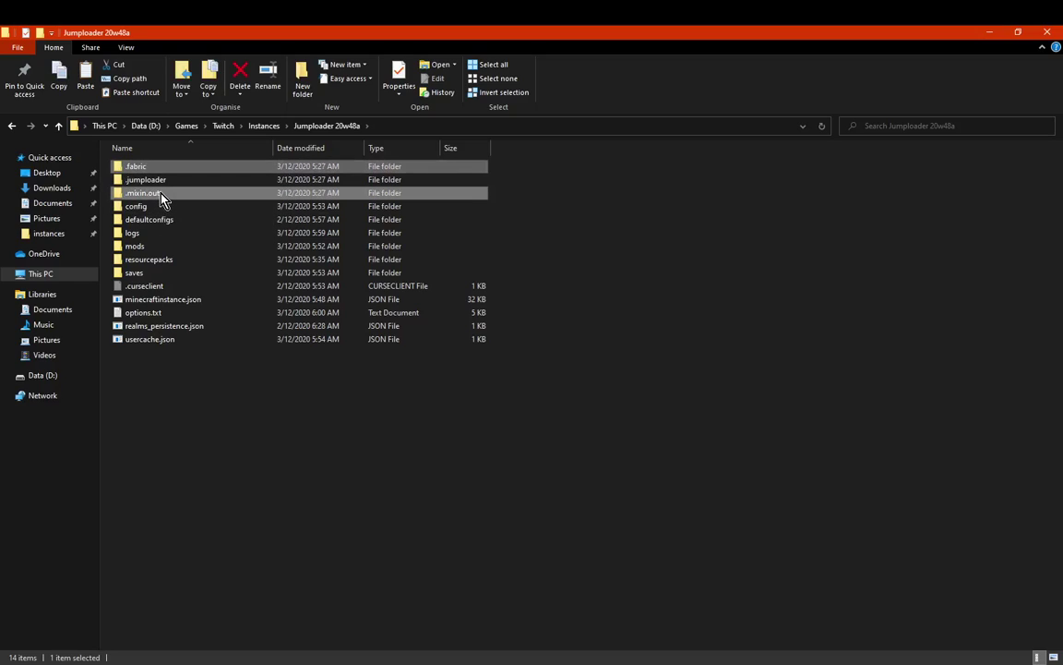
{"action": "left_click", "coordinate": [286, 406]}
Open the Twitch Install folder, then return Minecraft from Resource Packs to Options
{"action": "left_click", "coordinate": [222, 126]}
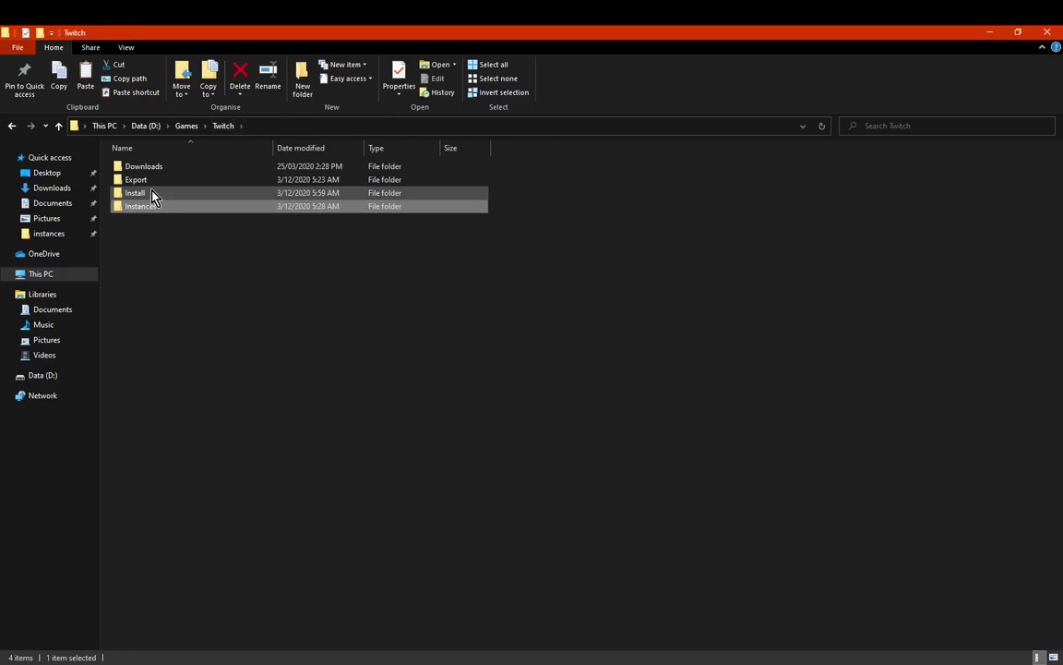
{"action": "double_click", "coordinate": [152, 192]}
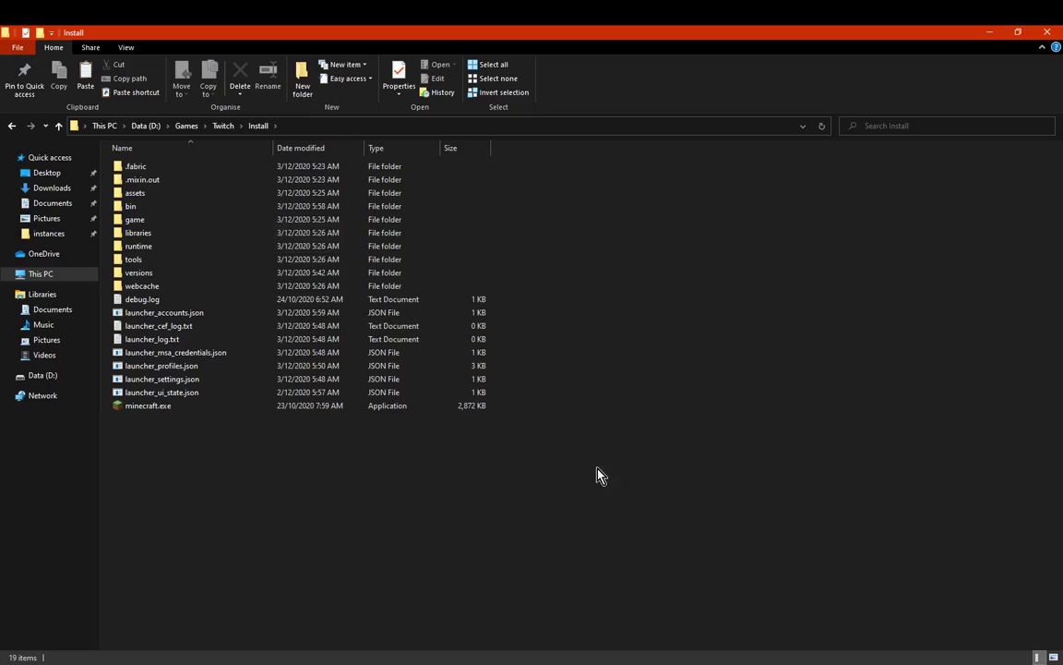
{"action": "key", "text": "alt+Tab"}
{"action": "left_click", "coordinate": [702, 522]}
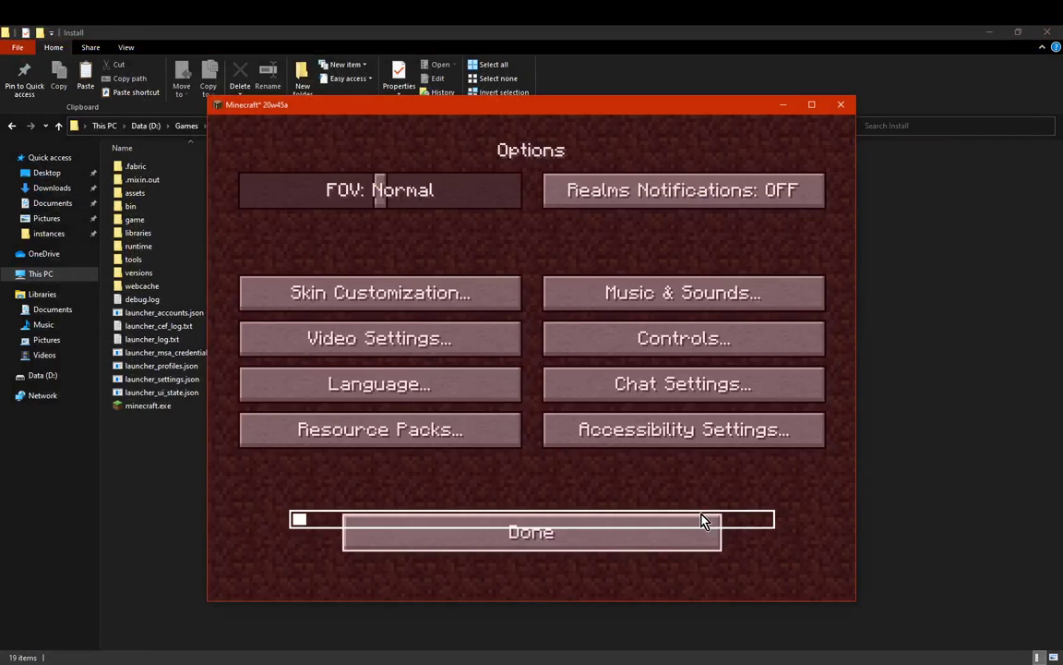
Quit Minecraft from the title screen and preview the open File Explorer windows
{"action": "key", "text": "alt+Tab"}
{"action": "key", "text": "alt+Tab"}
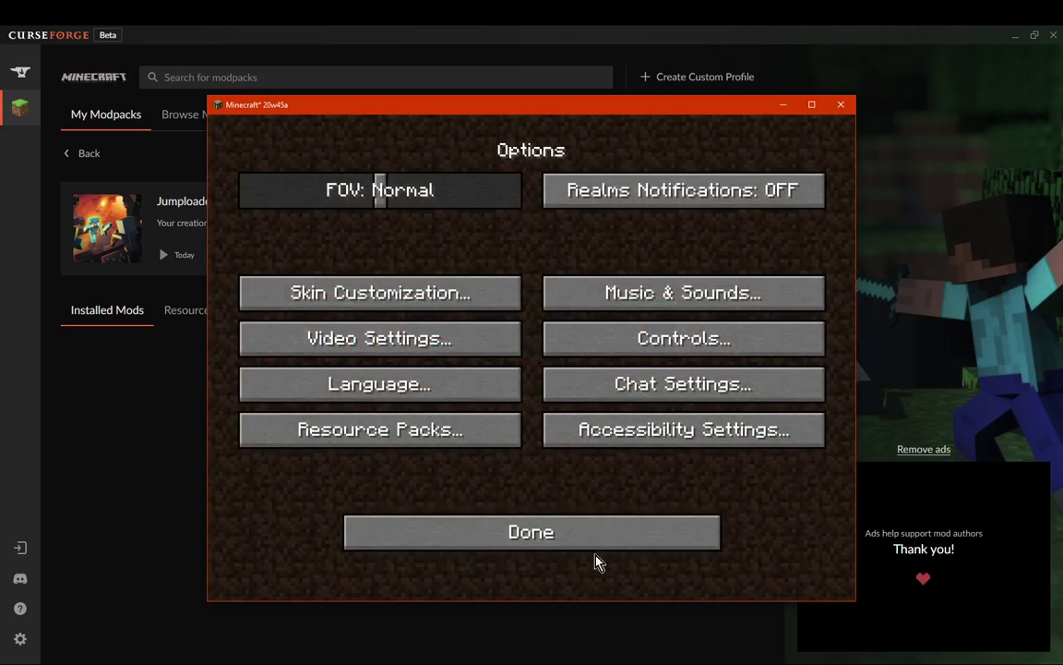
{"action": "left_click", "coordinate": [595, 541]}
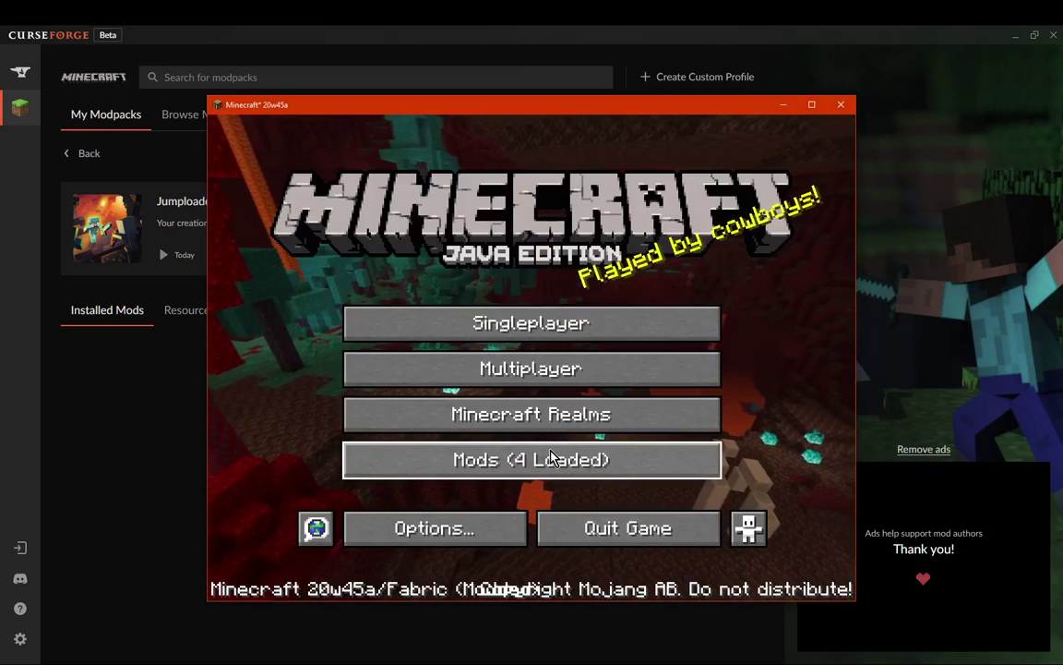
{"action": "left_click", "coordinate": [611, 537]}
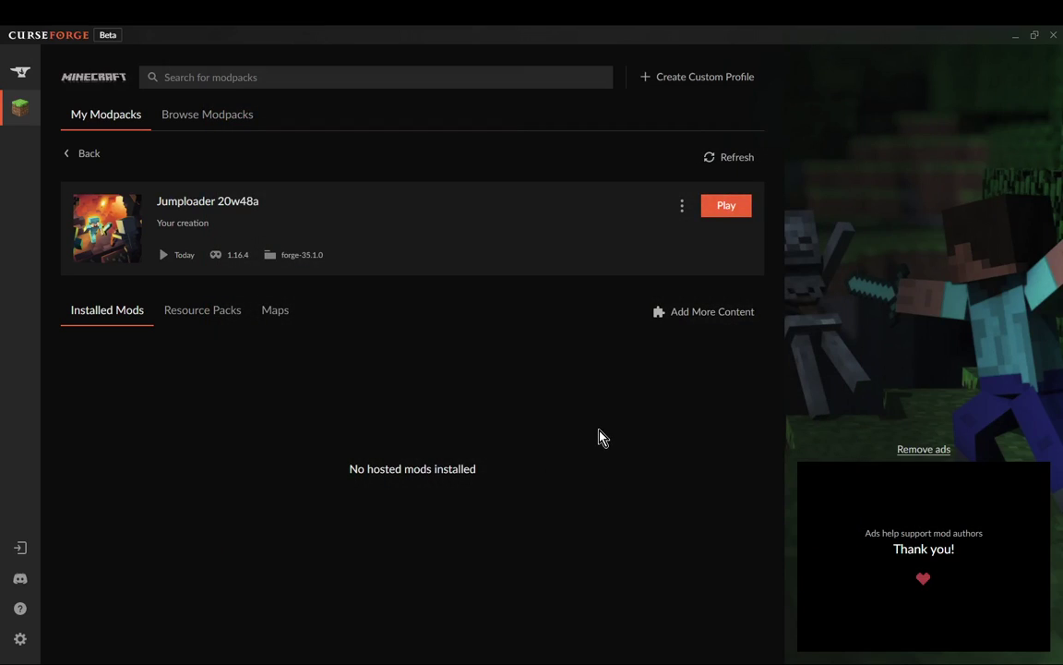
{"action": "key", "text": "super+2"}
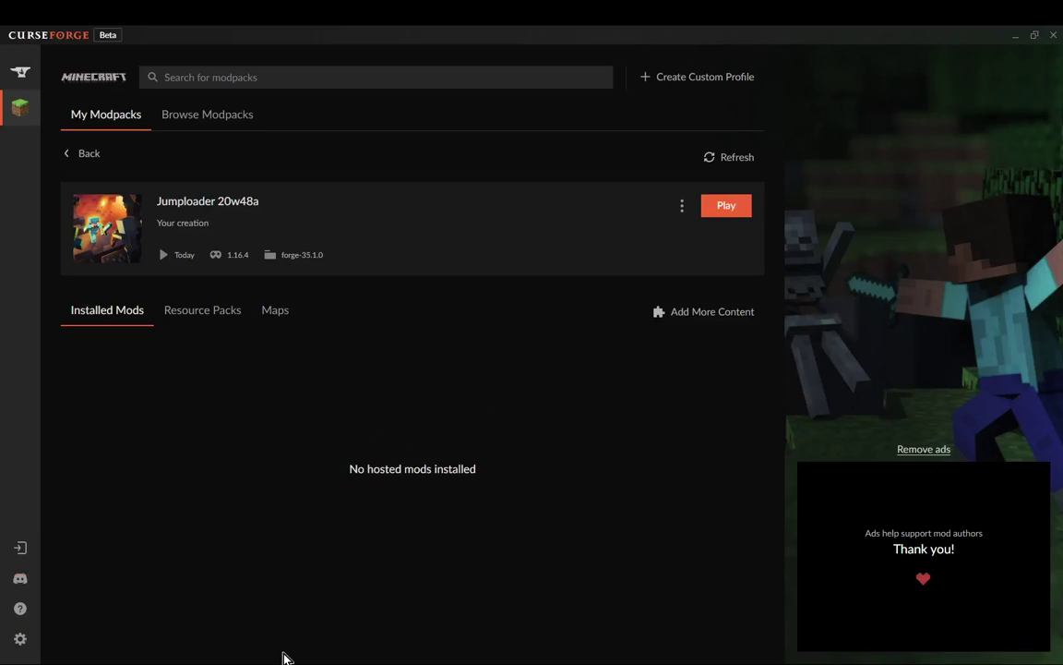
View and minimize the annotated .minecraft screenshot, then return to the Jumploader 20w48a folder
{"action": "left_click", "coordinate": [283, 657]}
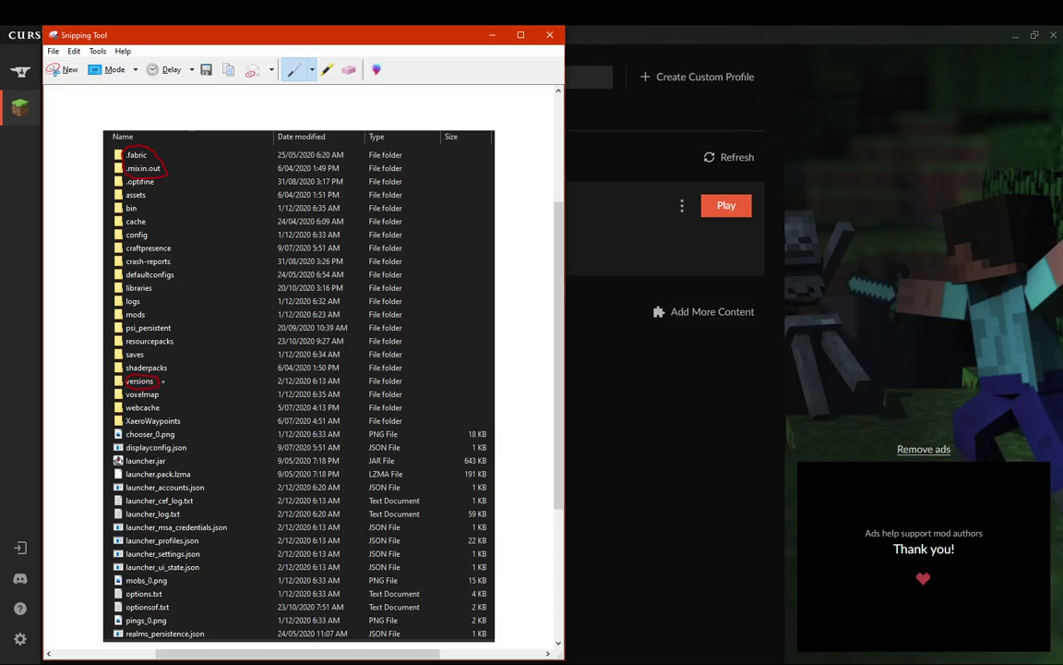
{"action": "left_click", "coordinate": [492, 34]}
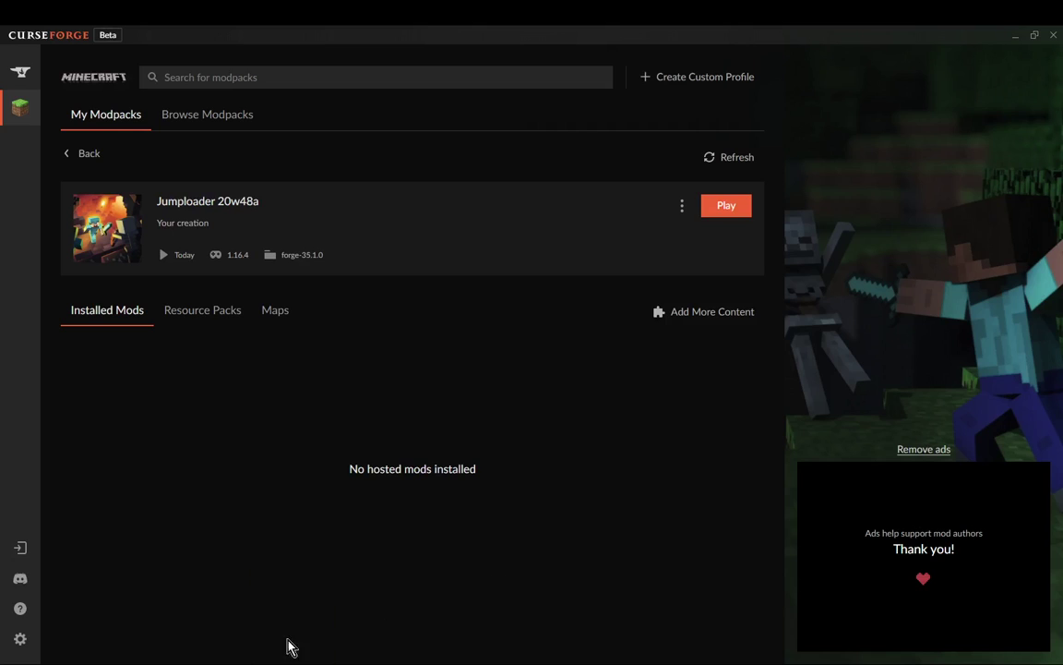
{"action": "left_click", "coordinate": [976, 631]}
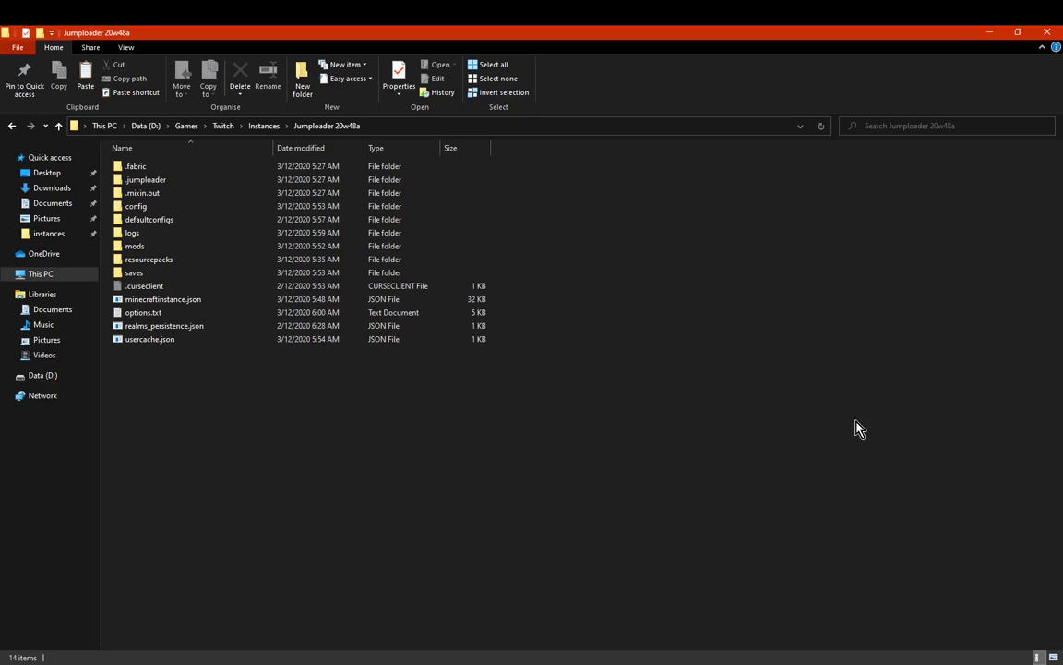
Open Twitch\Install\versions, listing its 115 version folders
{"action": "left_click", "coordinate": [222, 125]}
{"action": "left_click", "coordinate": [151, 193]}
{"action": "double_click", "coordinate": [150, 198]}
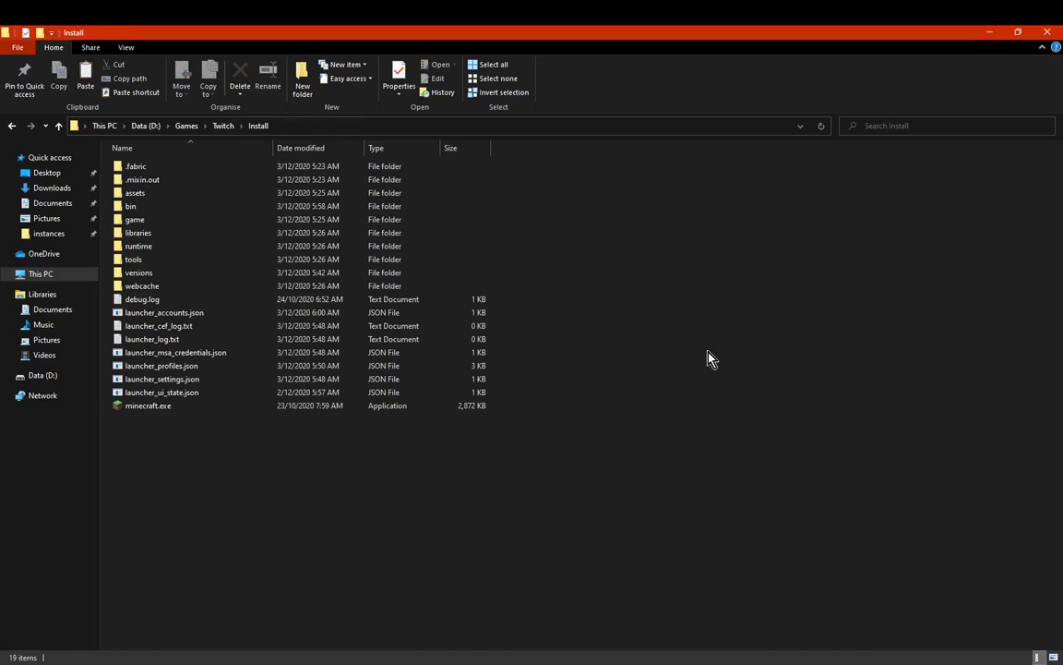
{"action": "double_click", "coordinate": [159, 280]}
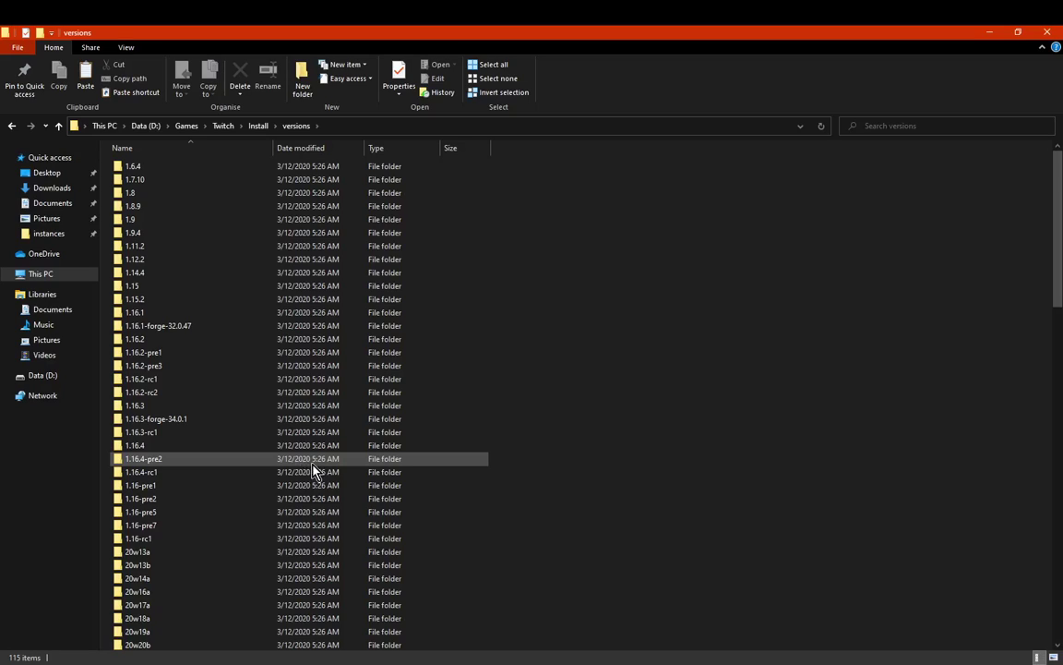
Check the CurseForge profile page, then bring the versions folder window back
{"action": "left_click", "coordinate": [480, 662]}
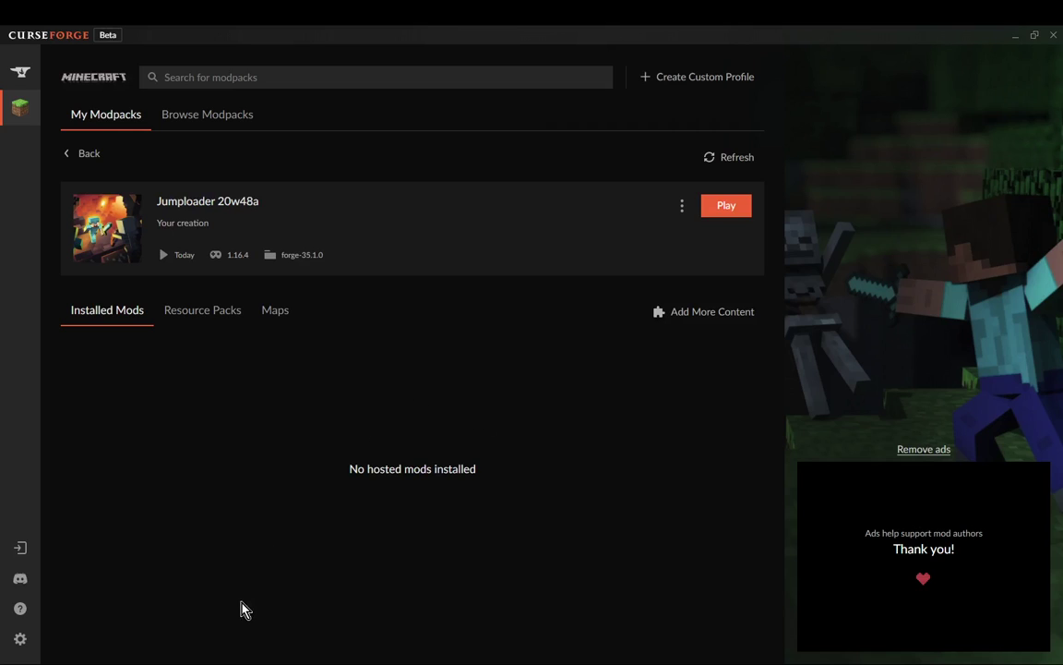
{"action": "mouse_move", "coordinate": [403, 620]}
{"action": "left_click", "coordinate": [1006, 626]}
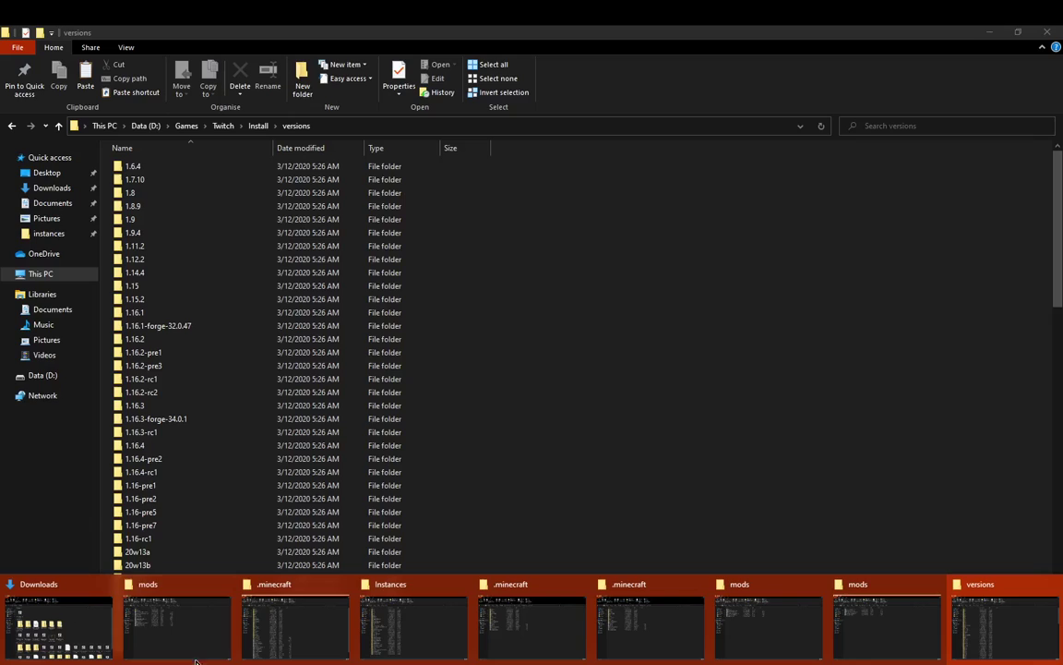
Compare against the screenshot, then find the four fabric-loader folders, including fabric-loader-0.10.8-20w48a, in versions
{"action": "left_click", "coordinate": [443, 559]}
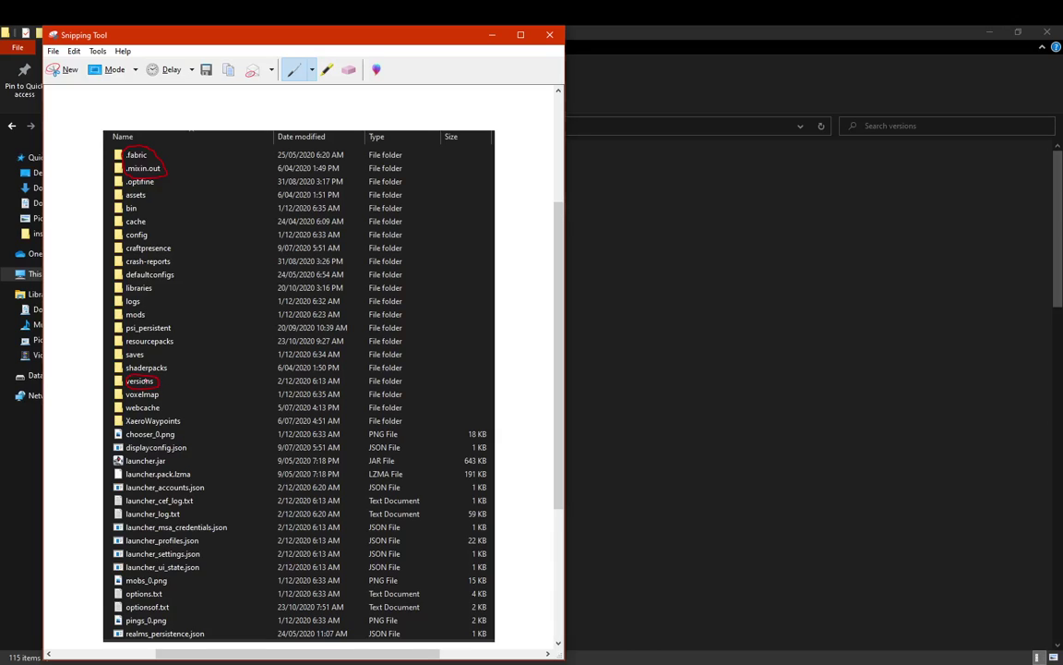
{"action": "left_click", "coordinate": [664, 432]}
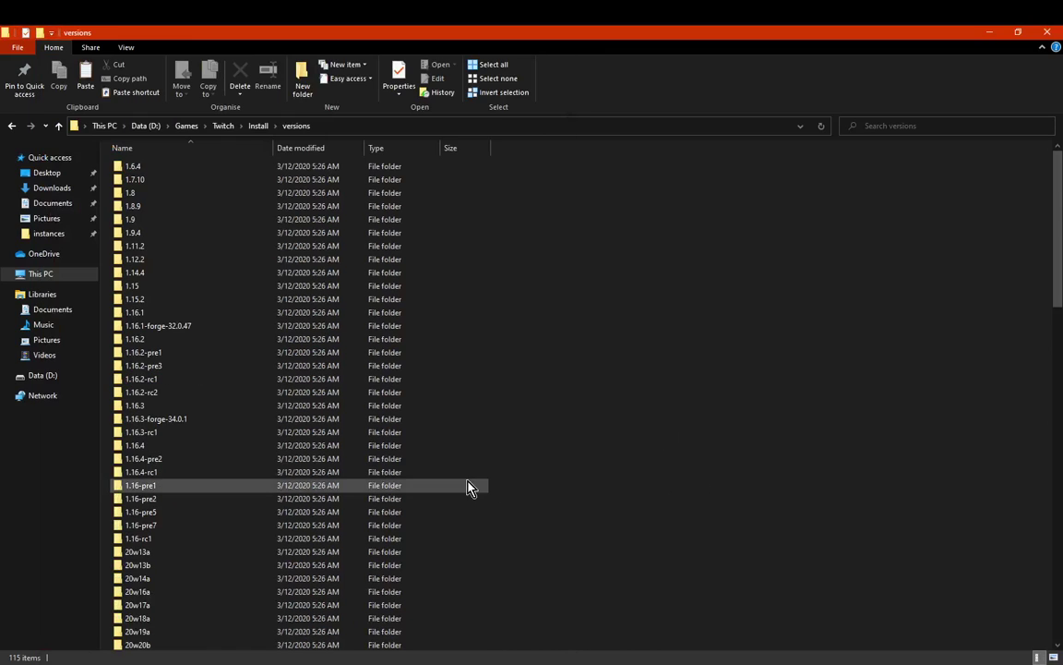
{"action": "scroll", "coordinate": [468, 487], "scroll_direction": "down", "scroll_amount": 12}
{"action": "scroll", "coordinate": [573, 471], "scroll_direction": "down", "scroll_amount": 1}
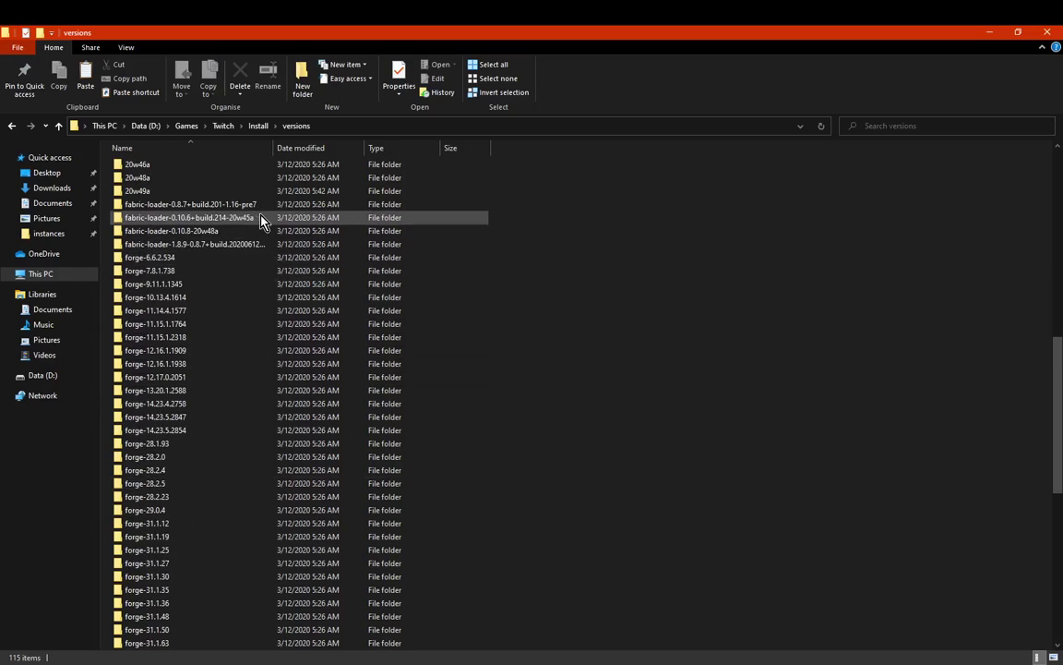
{"action": "mouse_move", "coordinate": [209, 221]}
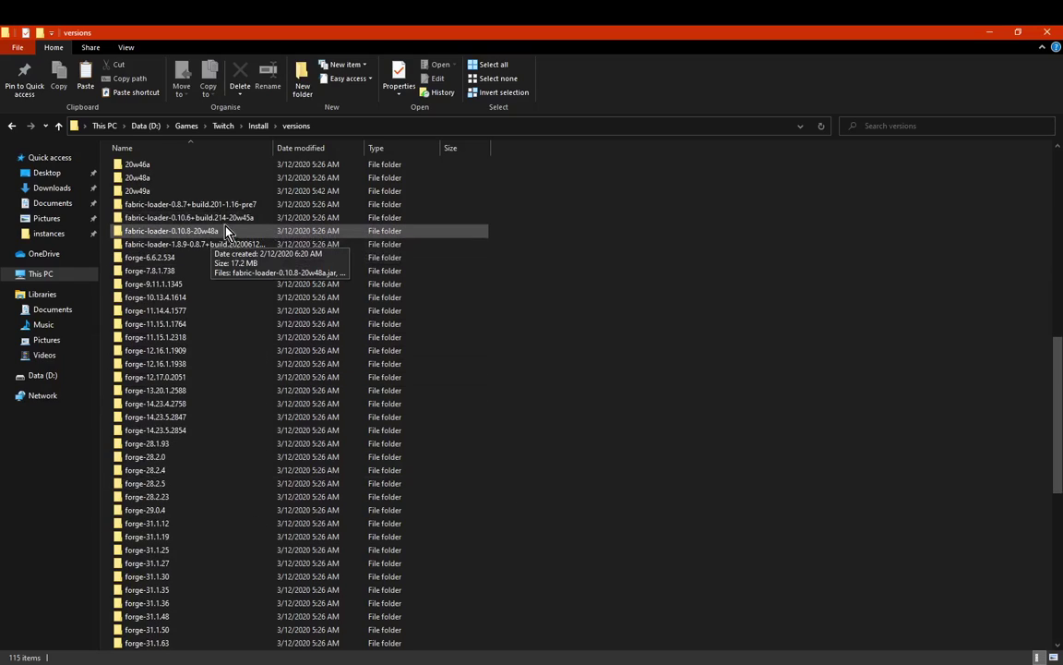
{"action": "scroll", "coordinate": [209, 229], "scroll_direction": "up", "scroll_amount": 2}
{"action": "mouse_move", "coordinate": [205, 301]}
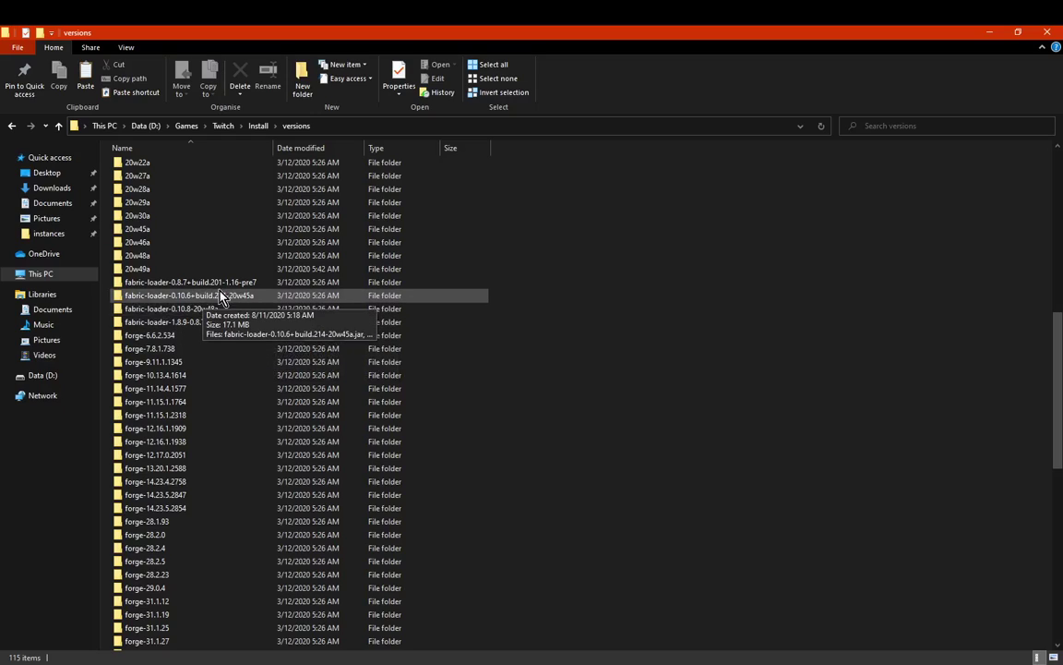